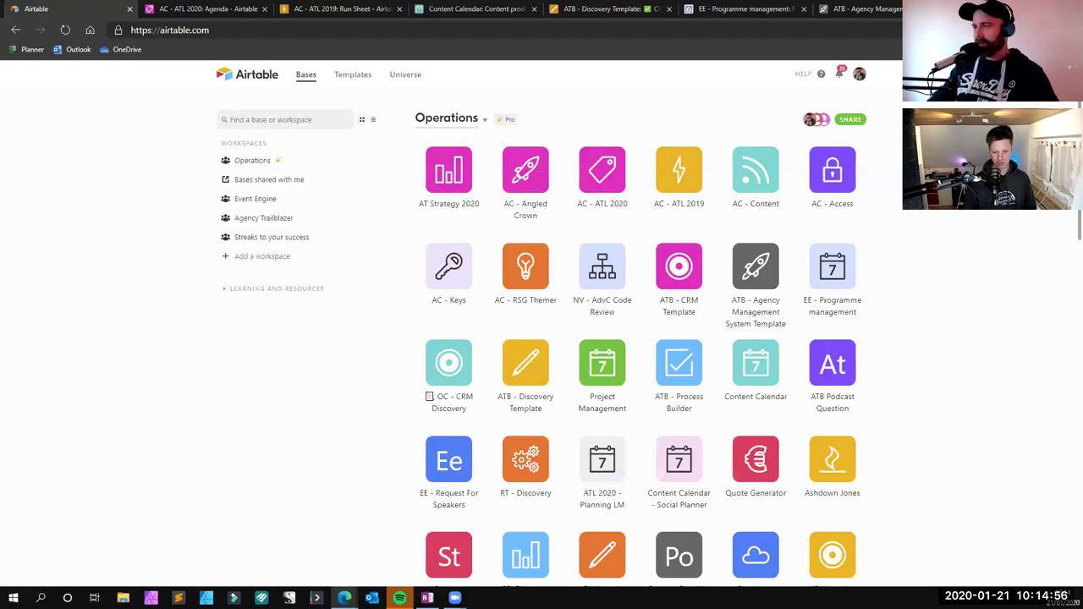
# Step: Show the Agenda table of the AC - ATL 2020 base in the Web view - Day One
pyautogui.click(199, 13)
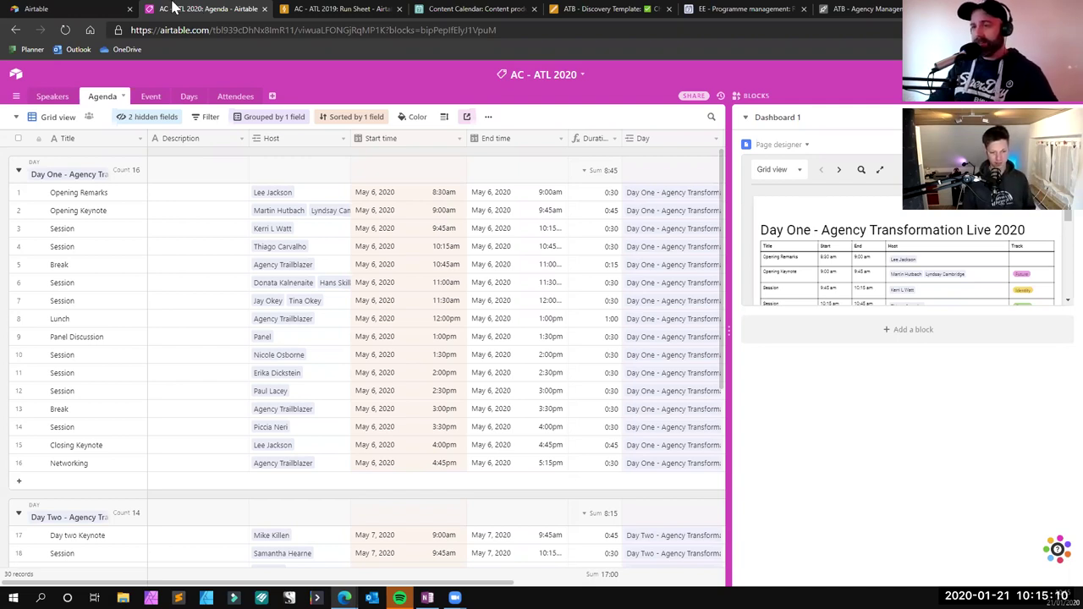
pyautogui.click(58, 119)
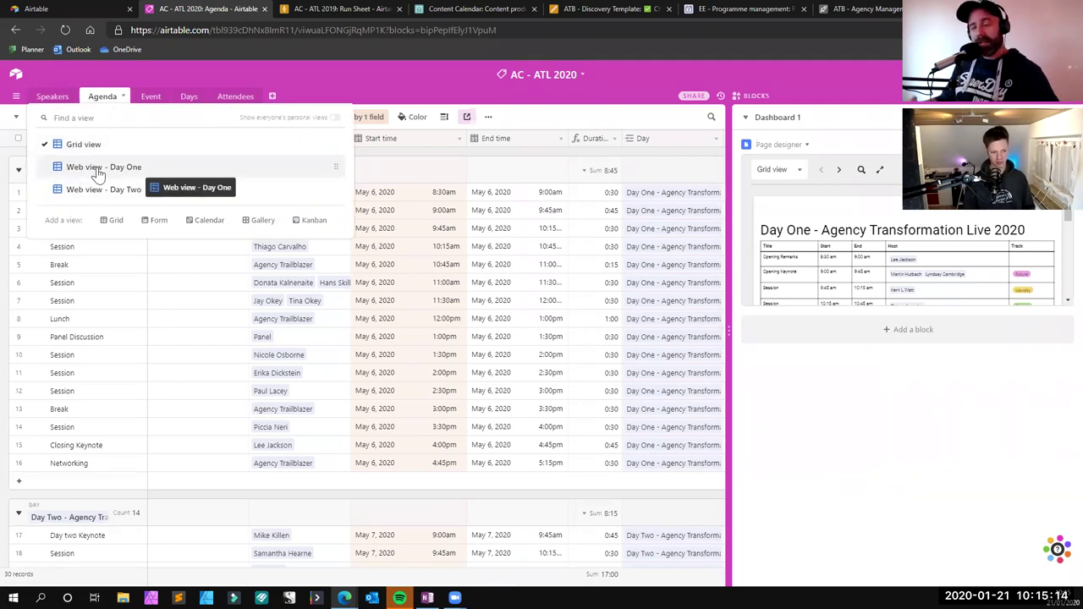
pyautogui.click(97, 169)
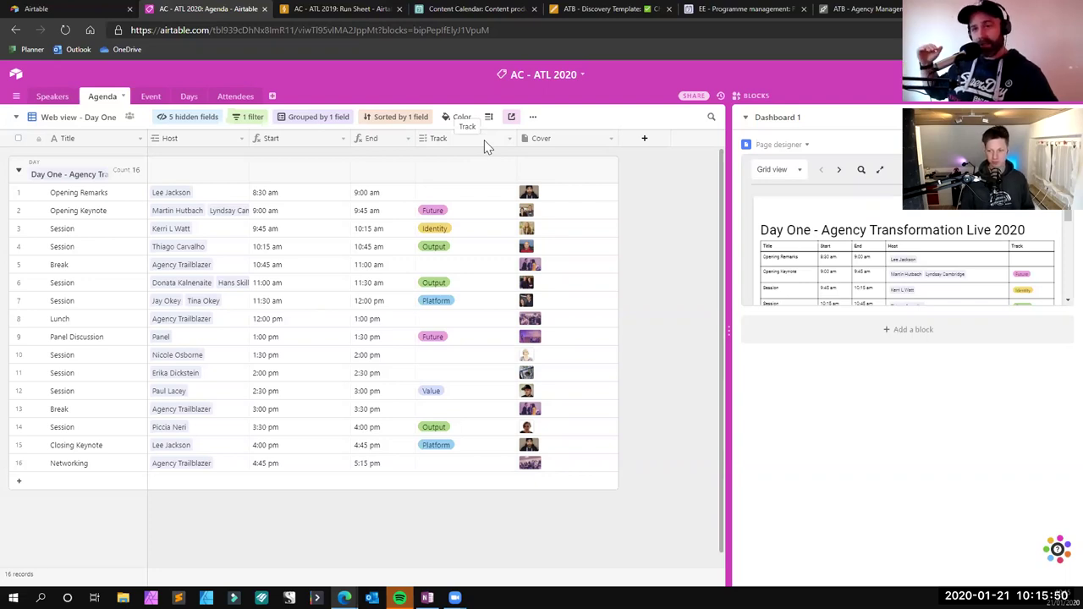
# Step: In the AC - ATL 2019 base, expand the Day One programme record, look through its linked run sheet sessions, and close it
pyautogui.click(325, 12)
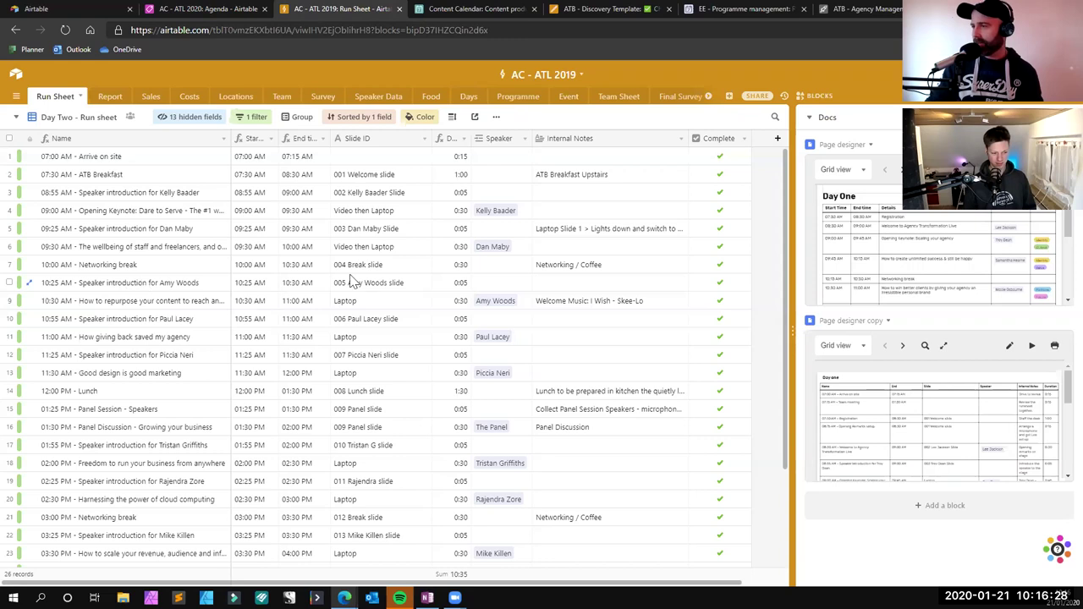
pyautogui.click(930, 254)
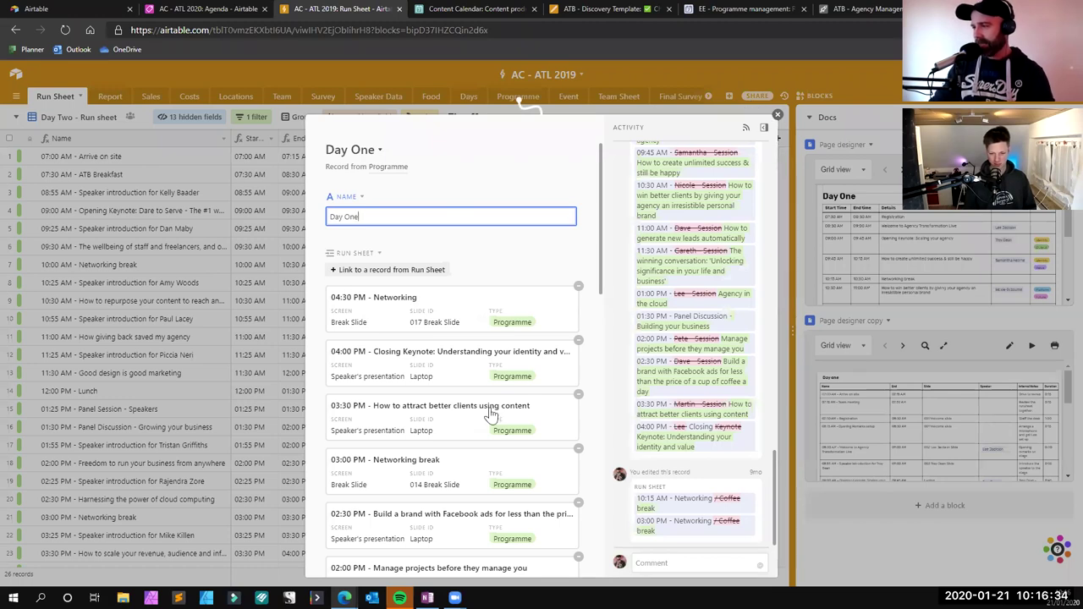
pyautogui.scroll(-4, 485, 415)
pyautogui.scroll(4, 486, 420)
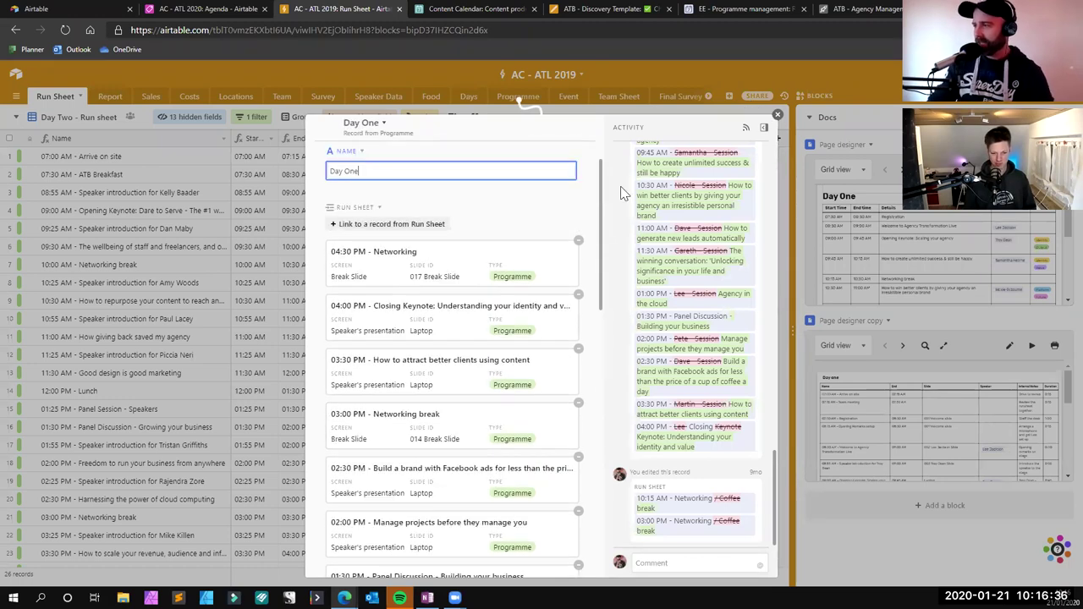
pyautogui.click(776, 114)
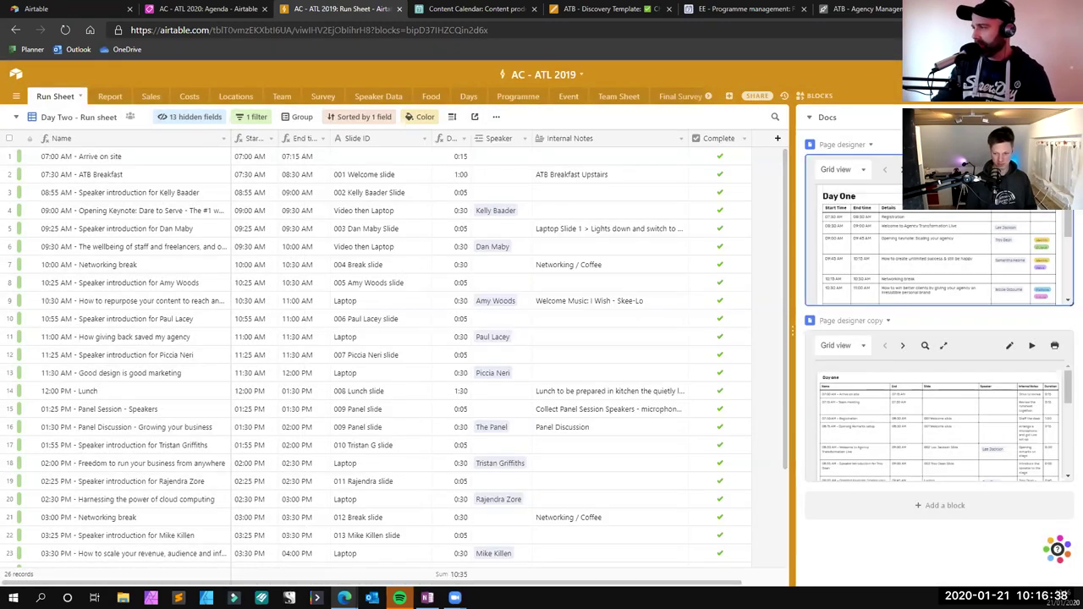
# Step: Review the Day One programme page in full screen from registration to closing keynote, then list the base's dashboards
pyautogui.click(1031, 169)
pyautogui.scroll(-2, 773, 350)
pyautogui.scroll(2, 309, 178)
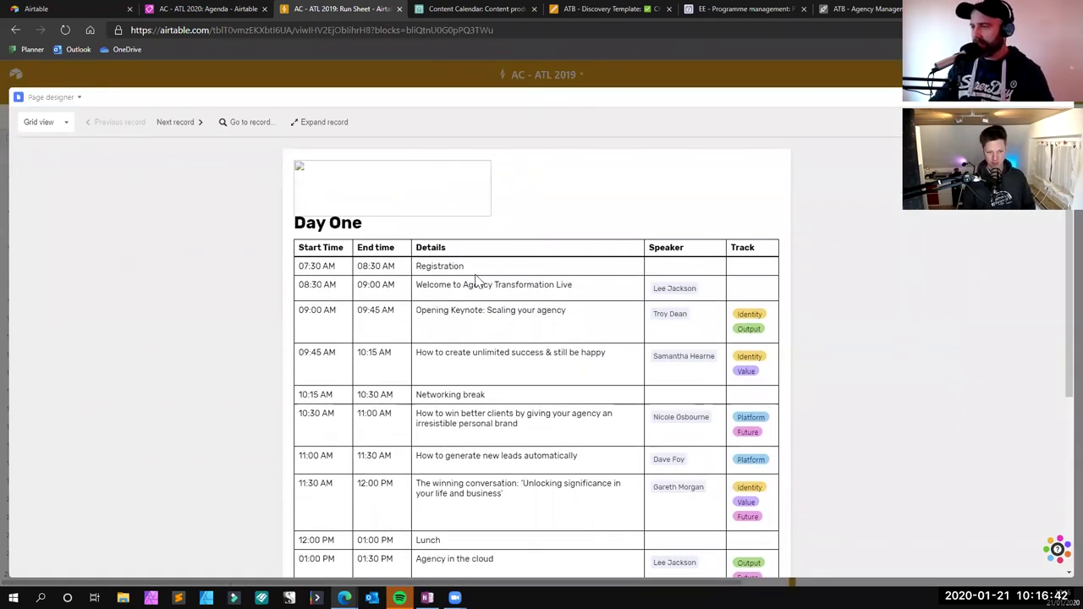
pyautogui.scroll(-4, 558, 304)
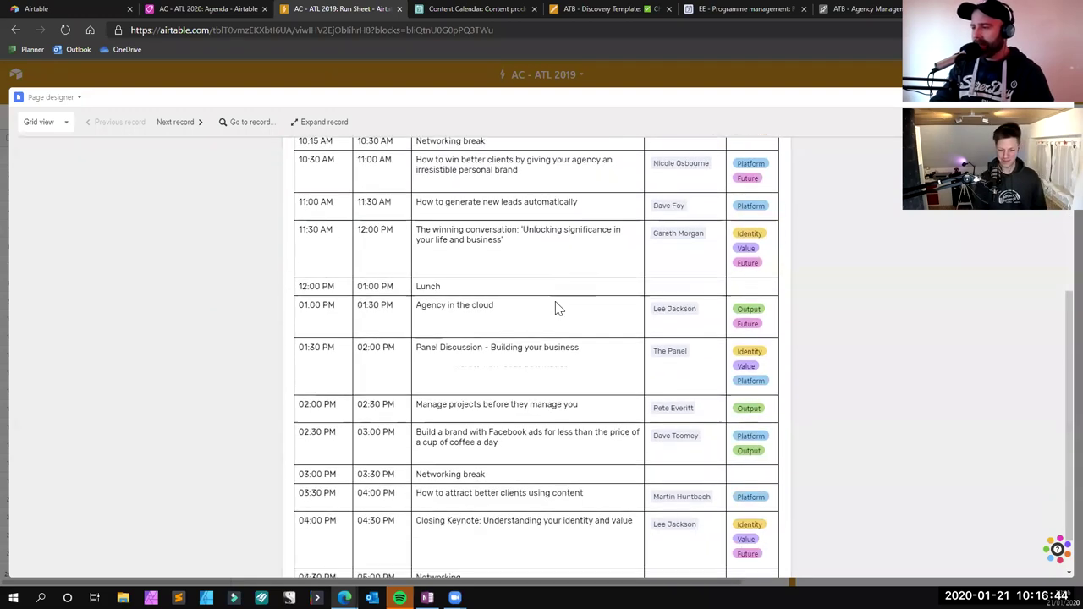
pyautogui.scroll(4, 567, 291)
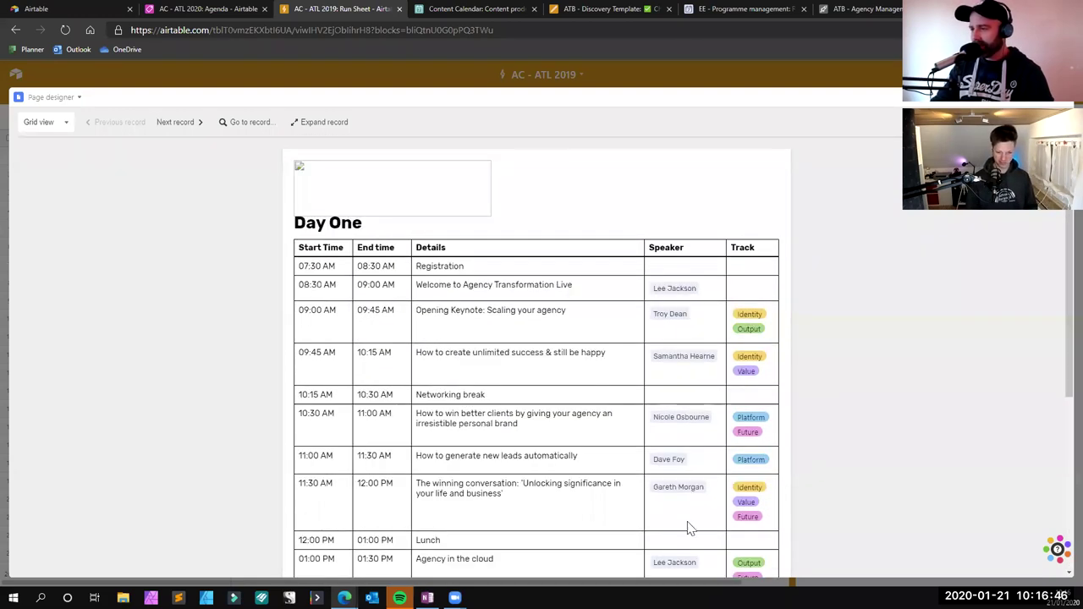
pyautogui.scroll(-2, 643, 440)
pyautogui.scroll(-1, 607, 413)
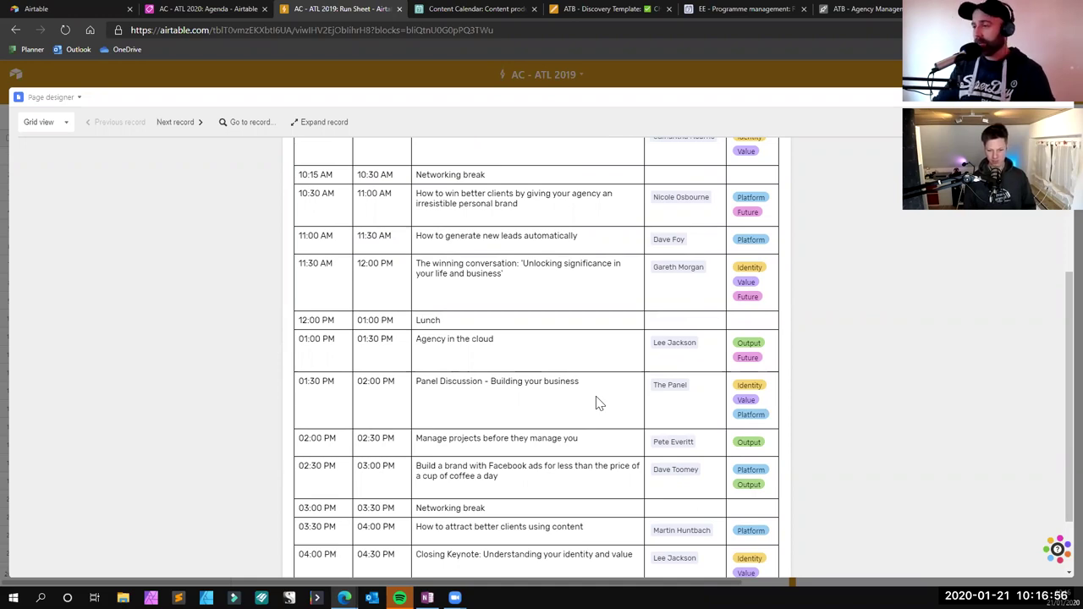
pyautogui.scroll(3, 690, 334)
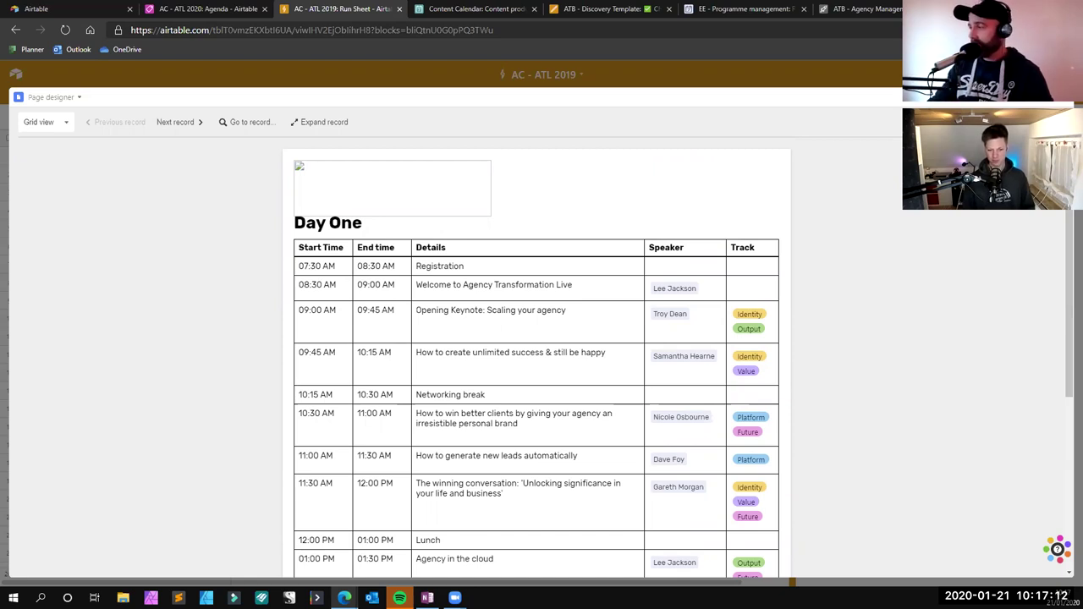
pyautogui.press('Escape')
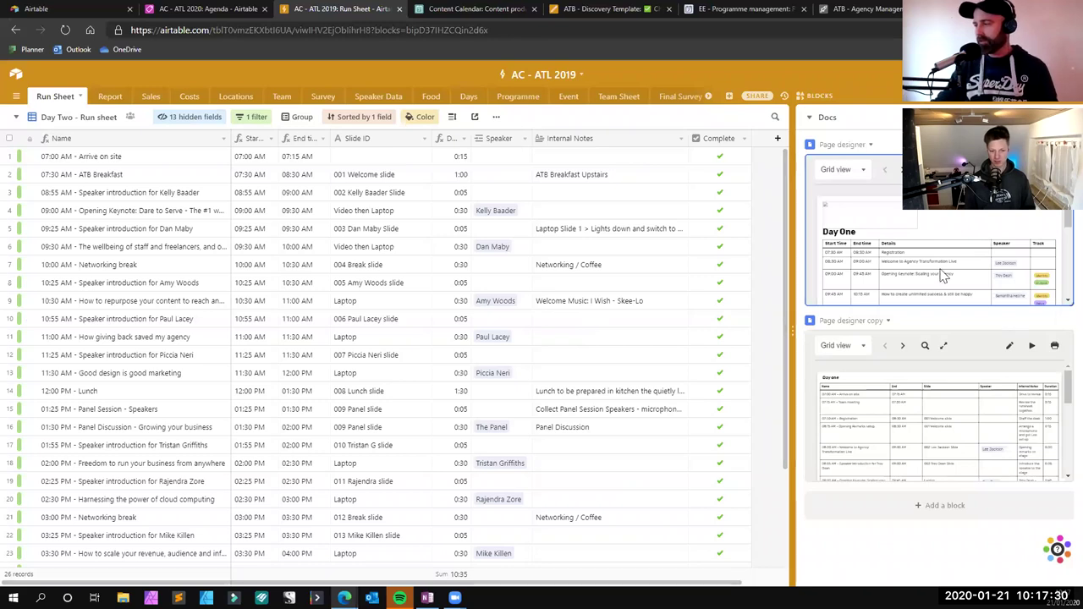
pyautogui.click(808, 119)
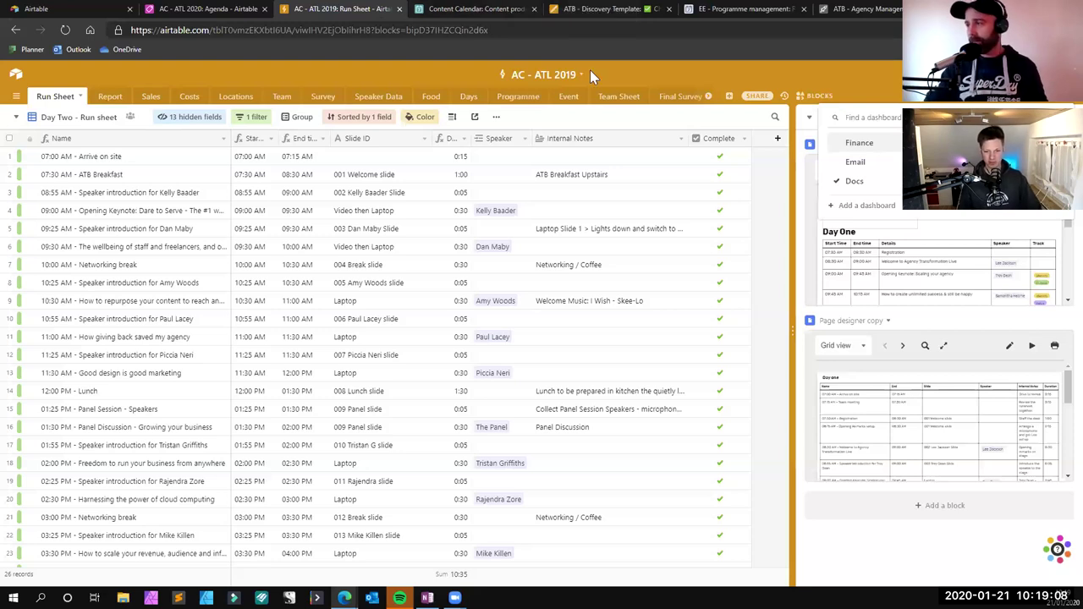
# Step: Switch to the ATB - Discovery Template base and go through its checklist tasks, from defining terms to matching journeys to users and systems
pyautogui.click(578, 11)
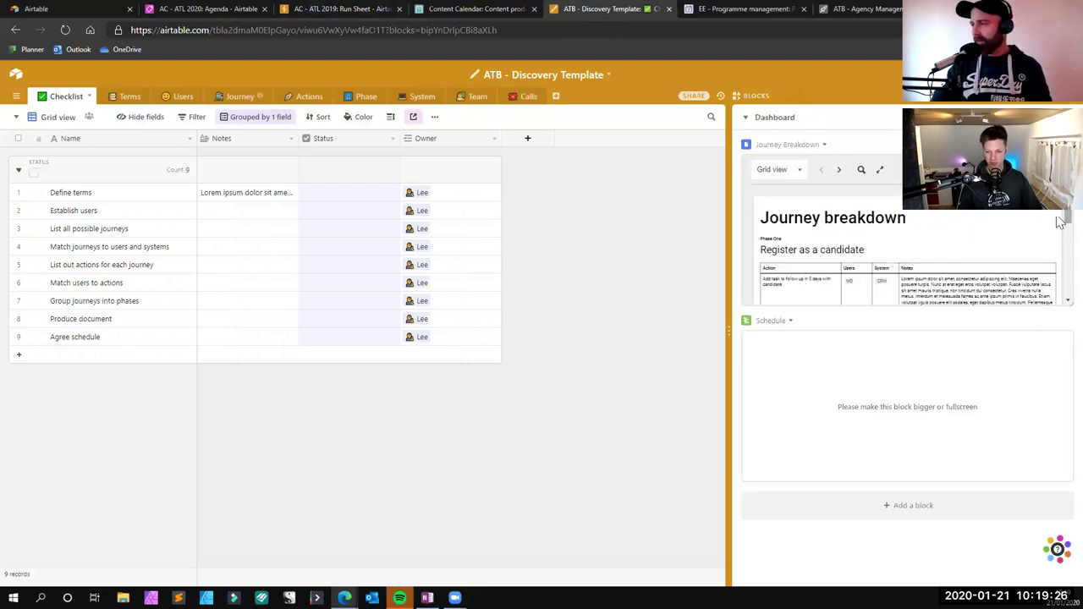
pyautogui.scroll(-5, 1053, 230)
pyautogui.scroll(5, 1059, 218)
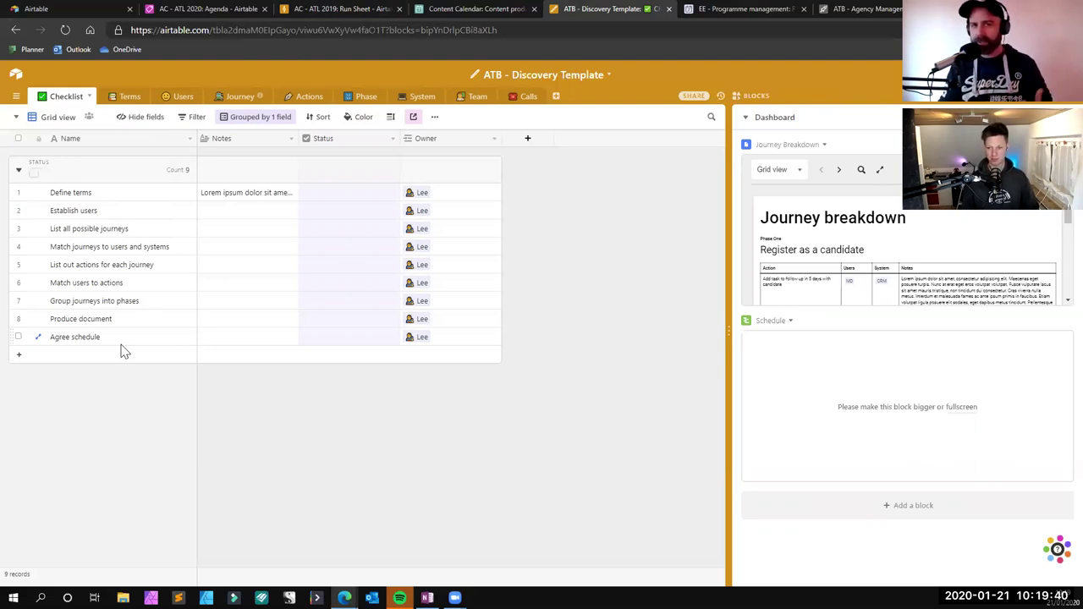
pyautogui.click(81, 199)
pyautogui.click(83, 214)
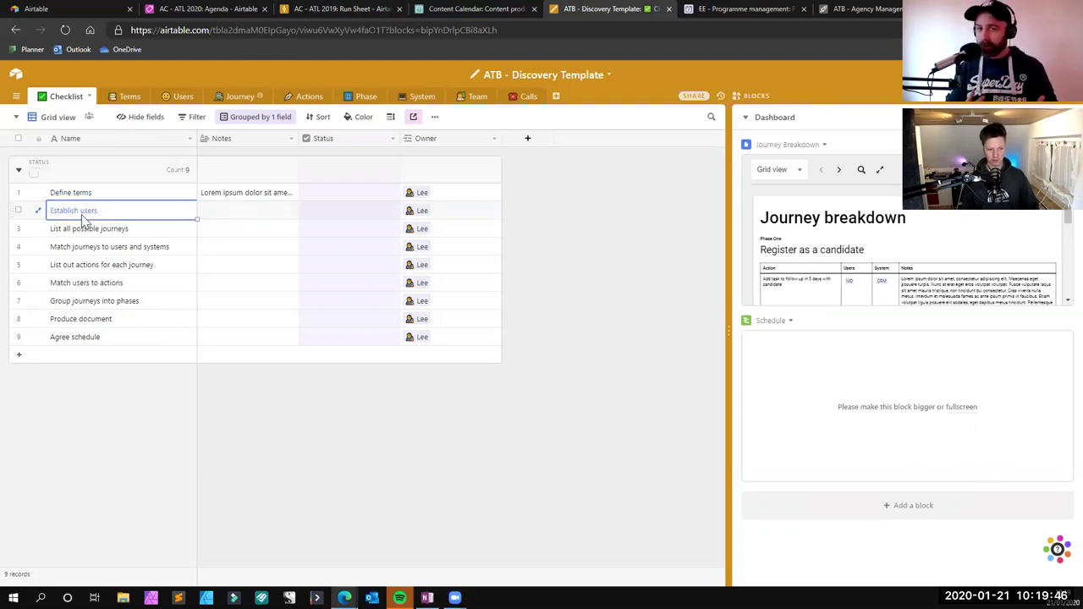
pyautogui.click(80, 234)
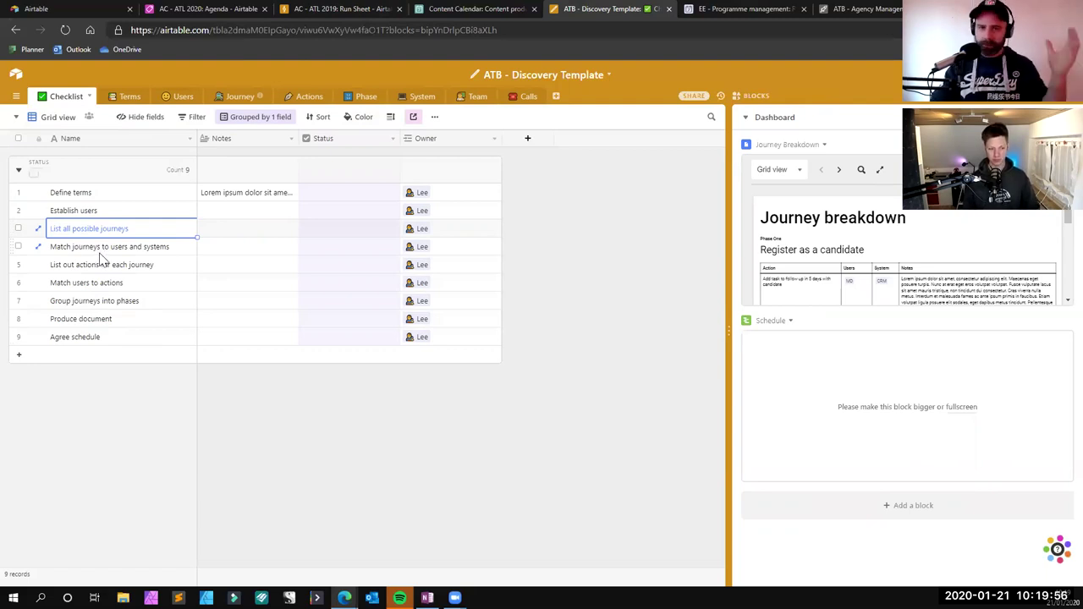
pyautogui.click(103, 249)
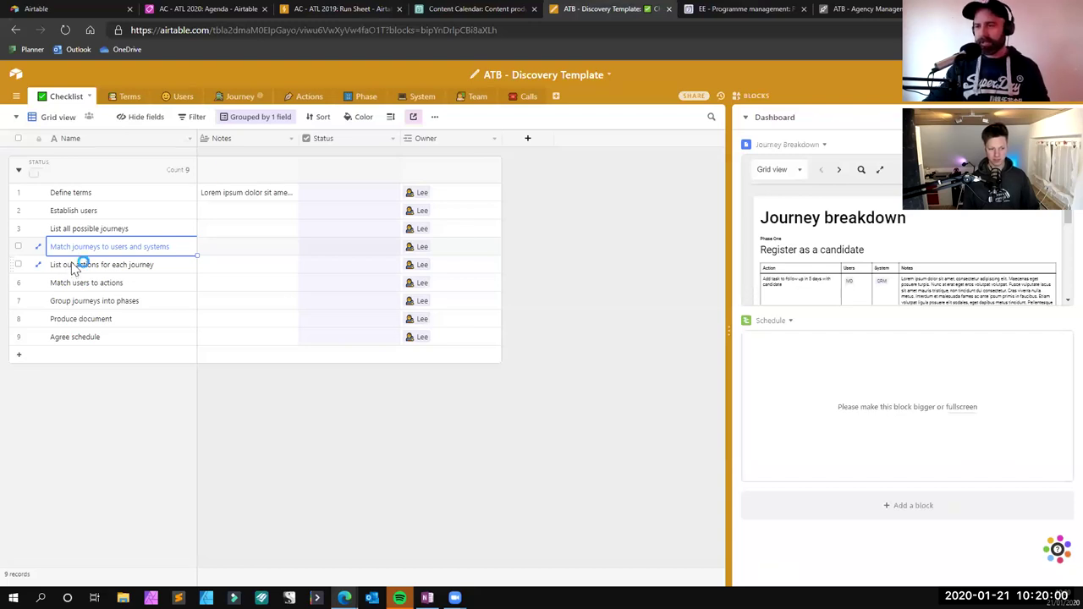
pyautogui.click(135, 191)
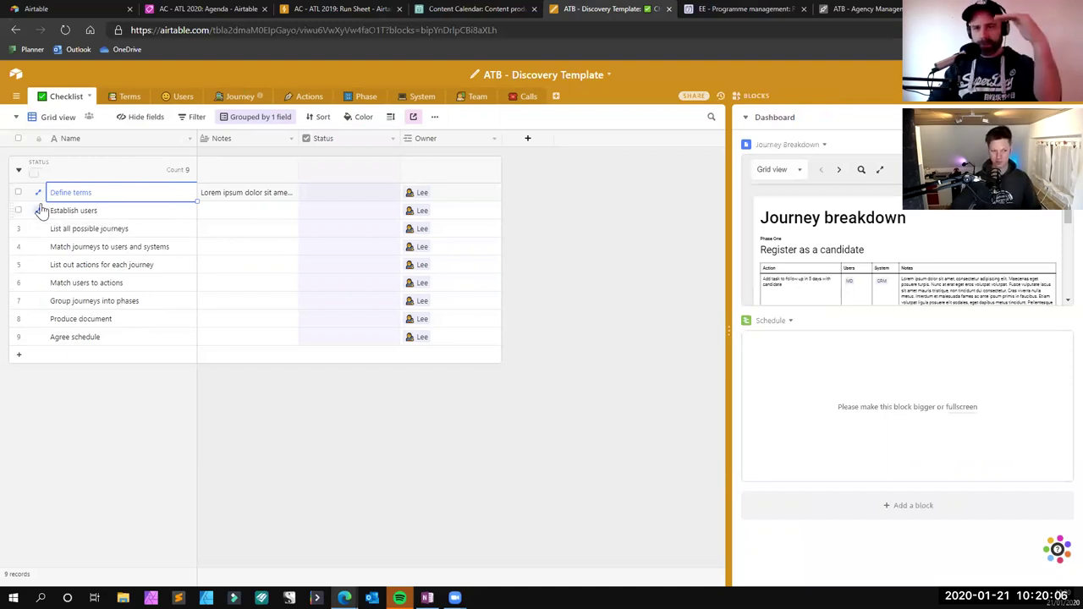
# Step: View the Terms table with its meanings and user relations, followed by the Users table
pyautogui.click(125, 100)
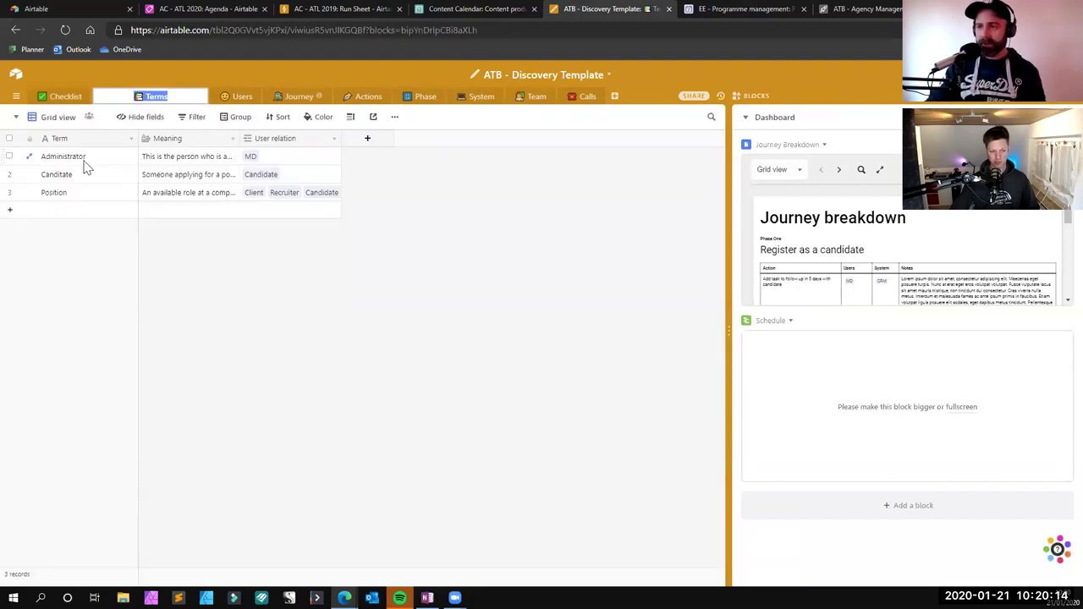
pyautogui.press('Escape')
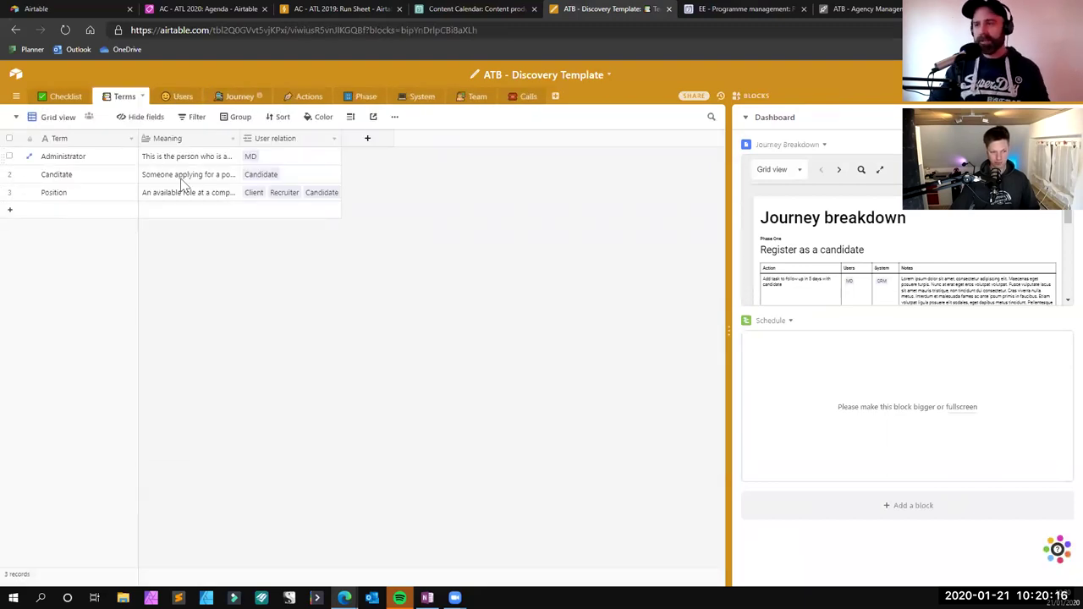
pyautogui.click(172, 97)
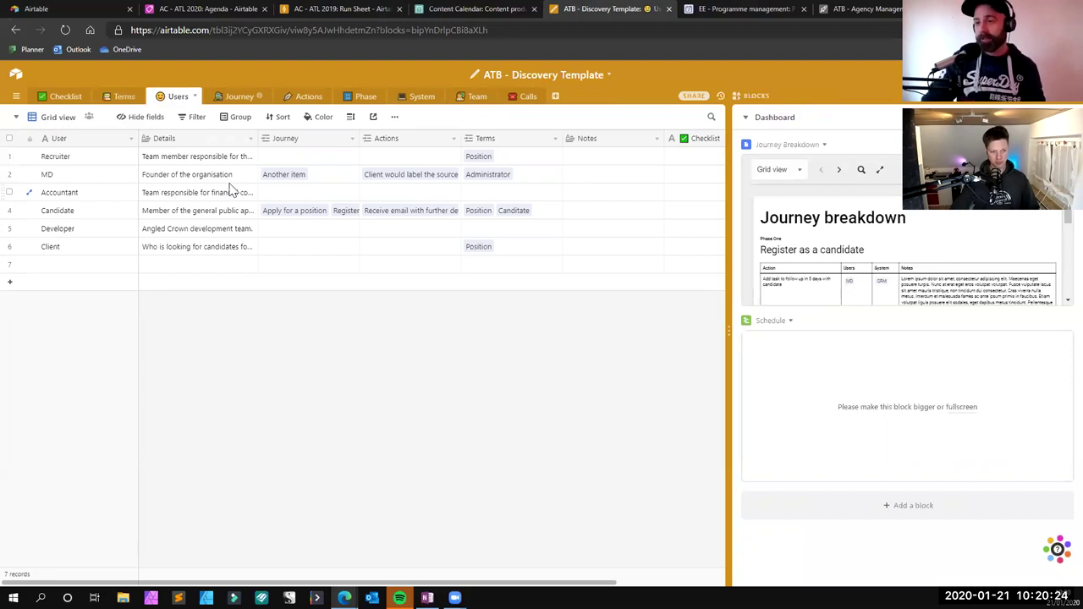
# Step: View the Journey table and inspect the actions linked to the Register as a candidate journey
pyautogui.click(232, 99)
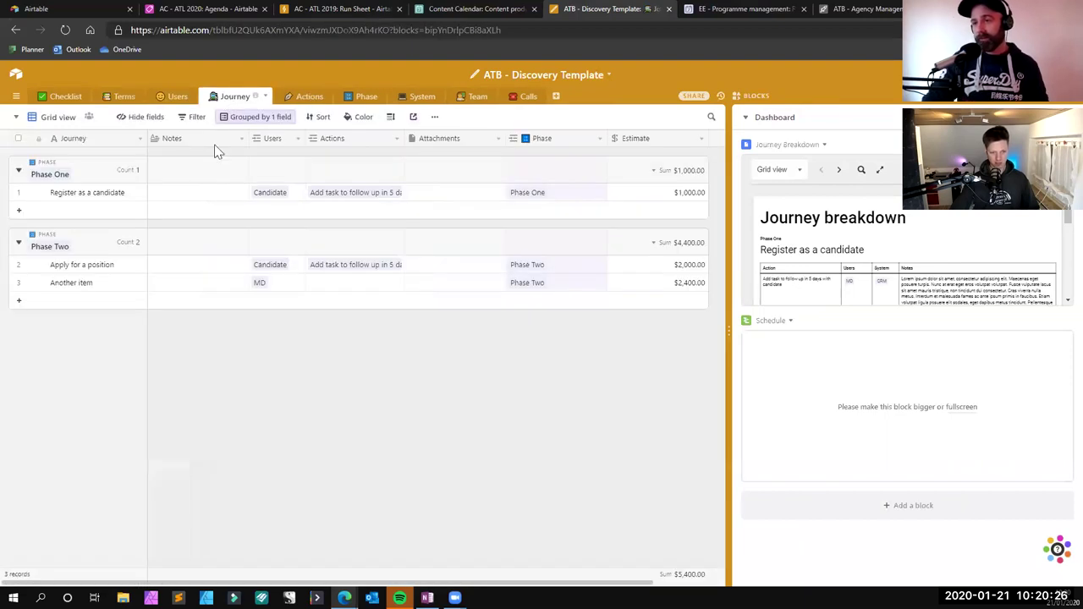
pyautogui.click(92, 197)
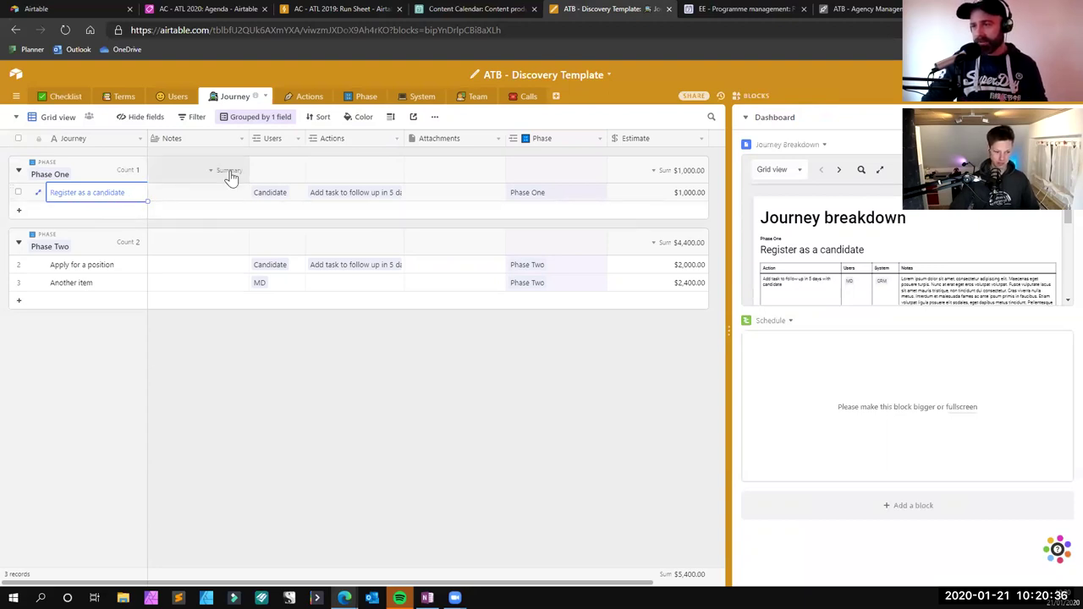
pyautogui.click(346, 194)
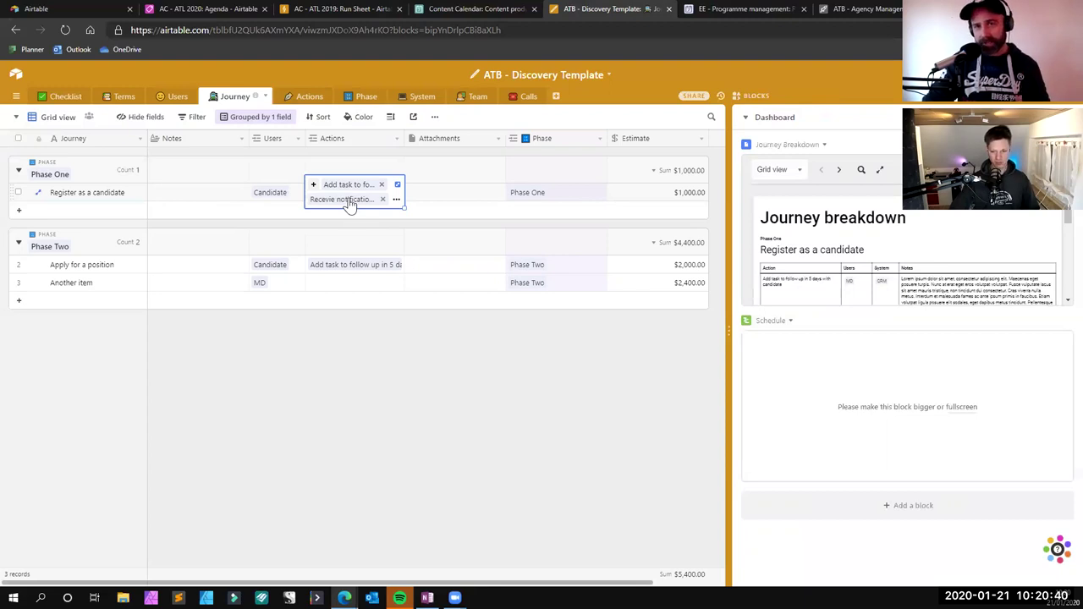
# Step: Go through the Register as a candidate actions in the Actions table and look over the Journey breakdown page
pyautogui.click(307, 98)
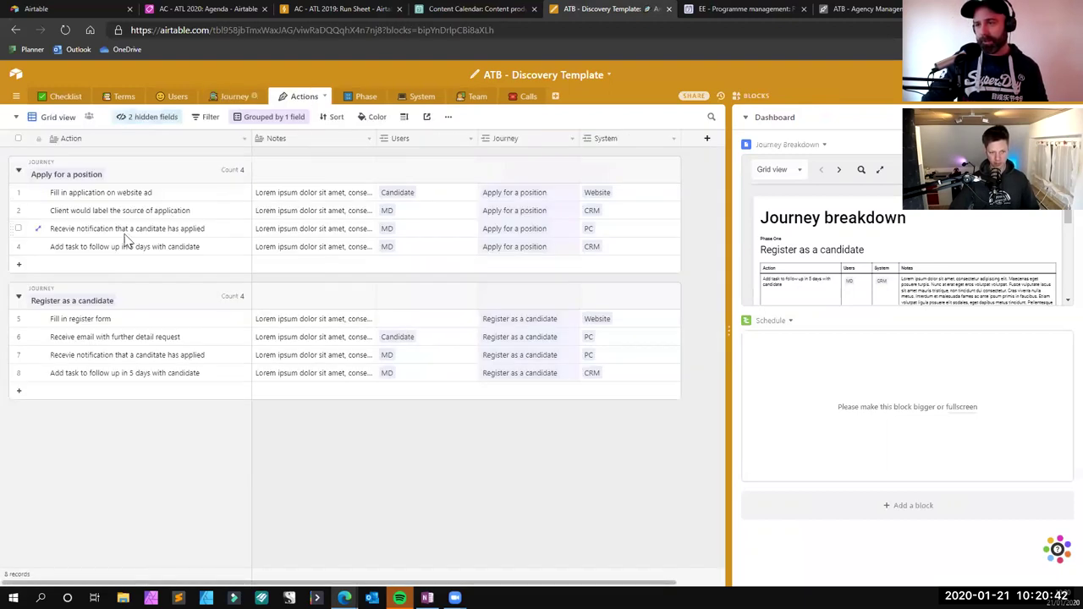
pyautogui.click(90, 319)
pyautogui.click(97, 340)
pyautogui.click(97, 359)
pyautogui.click(96, 375)
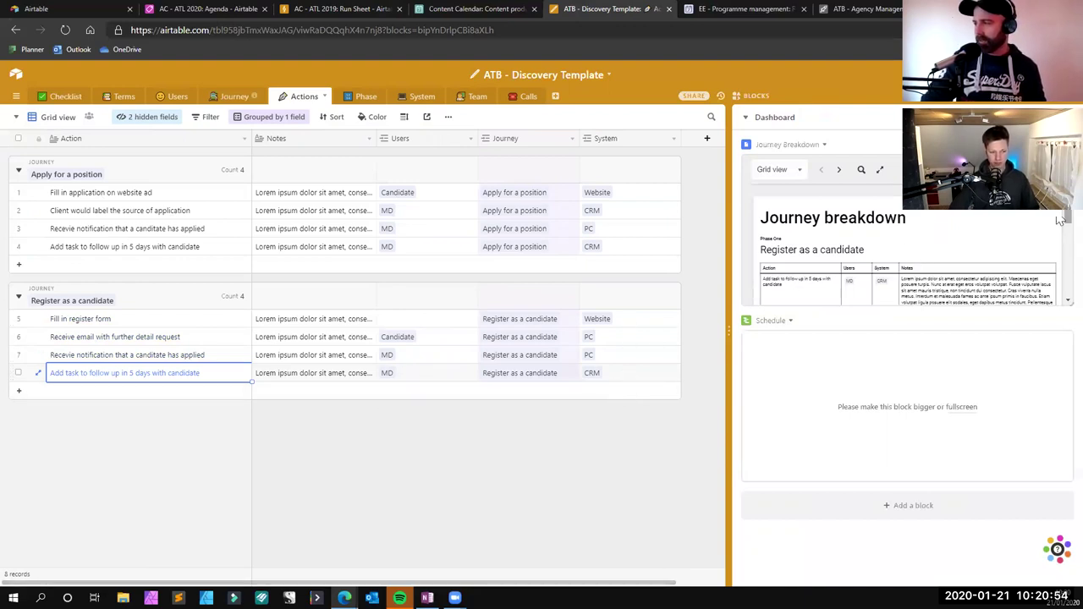
pyautogui.scroll(-1, 1060, 221)
pyautogui.scroll(1, 1060, 221)
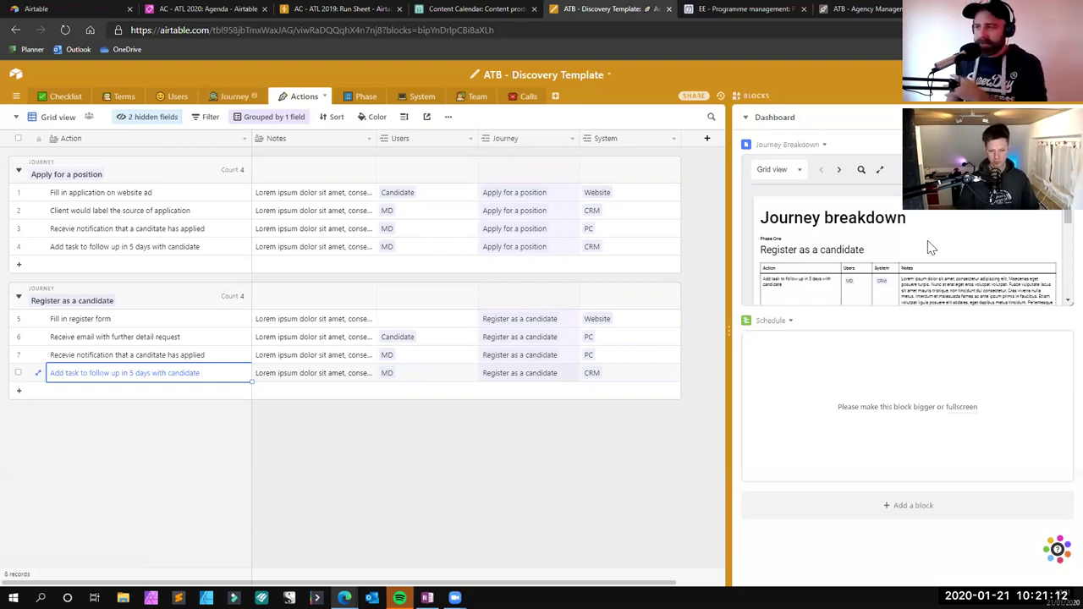
# Step: View the Schedule block in full screen, examine the project timeline back to Phase One, and return to the table
pyautogui.click(969, 414)
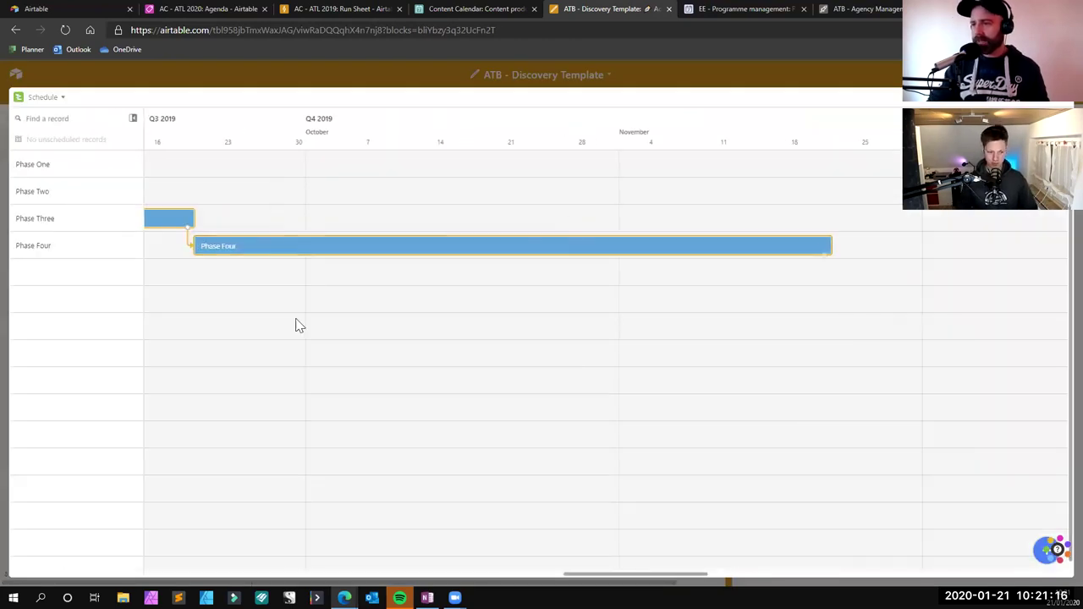
pyautogui.moveTo(587, 575); pyautogui.dragTo(468, 575)
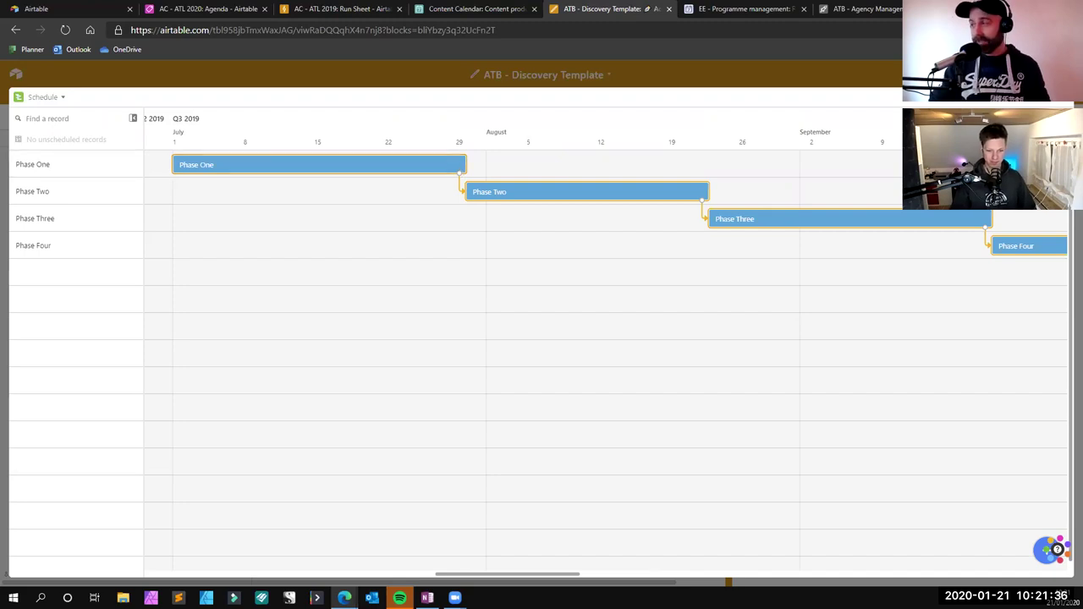
pyautogui.press('Escape')
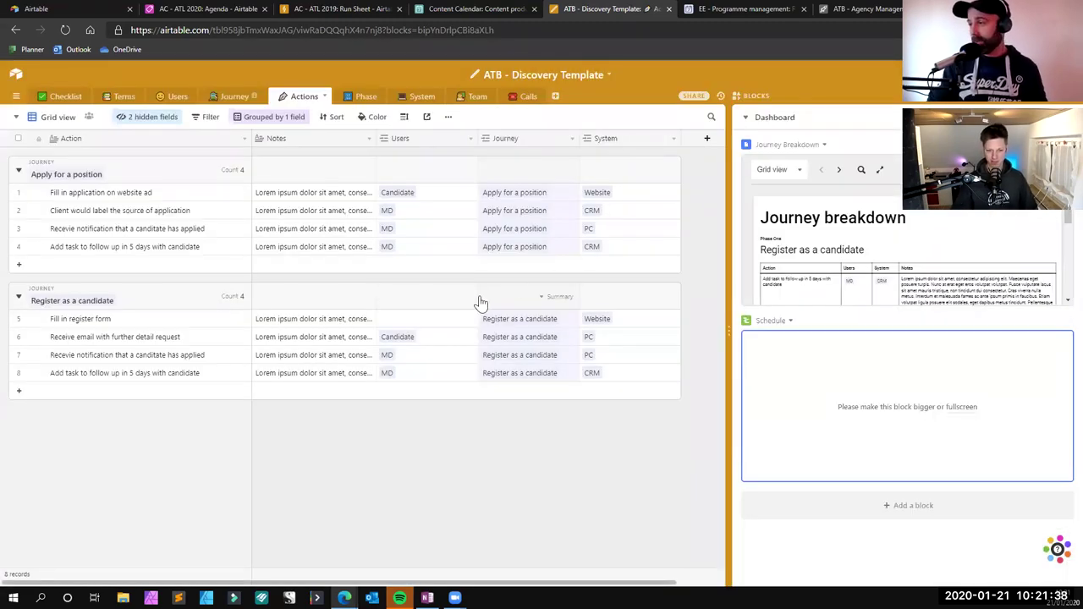
# Step: Switch to the EE - Programme management base and look through its Day One runsheet page
pyautogui.click(747, 9)
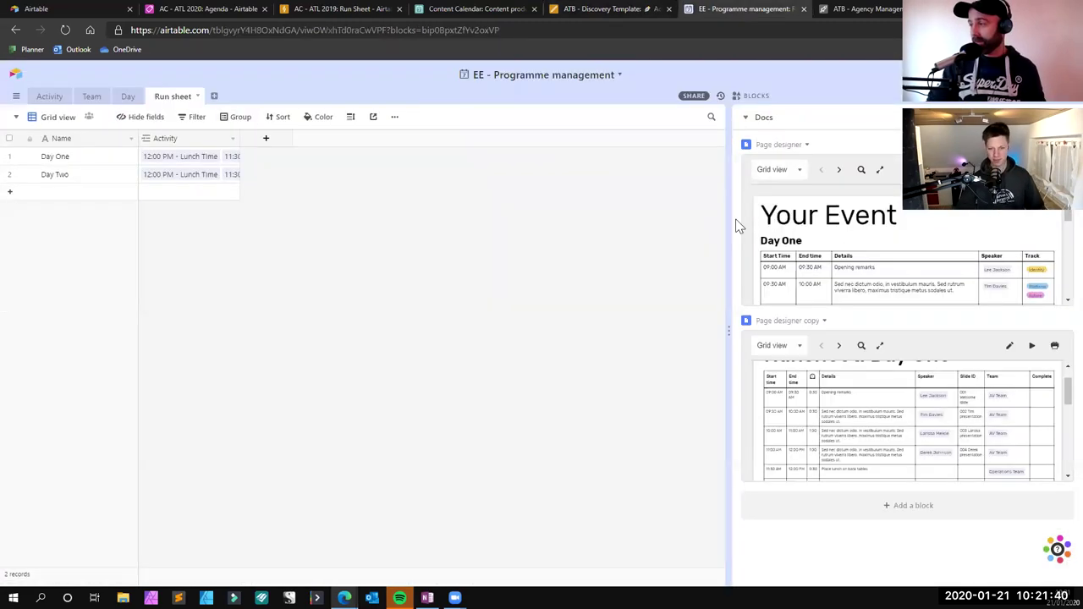
pyautogui.scroll(-2, 931, 406)
pyautogui.scroll(4, 947, 415)
pyautogui.scroll(-3, 884, 413)
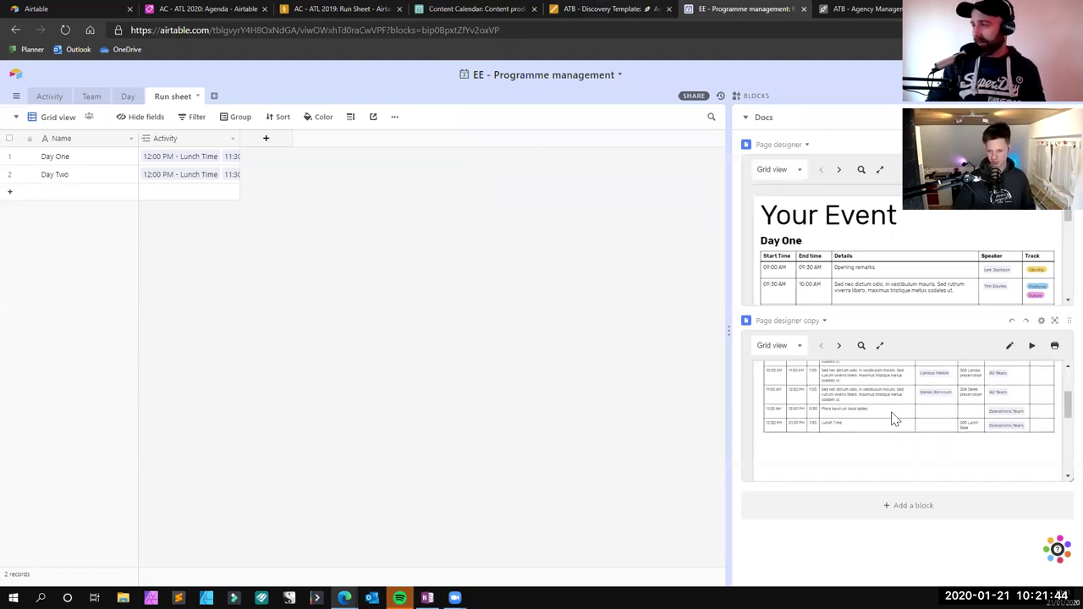
pyautogui.scroll(3, 895, 413)
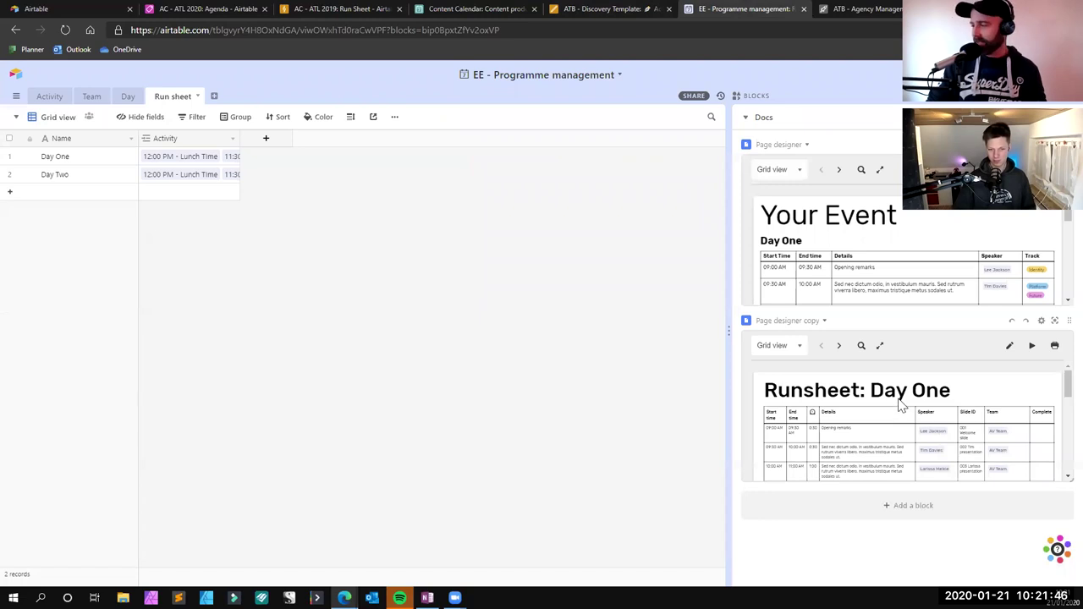
# Step: Look over the Day One runsheet page and switch to the ATB - Agency Management System Template base
pyautogui.scroll(-4, 904, 407)
pyautogui.scroll(3, 907, 404)
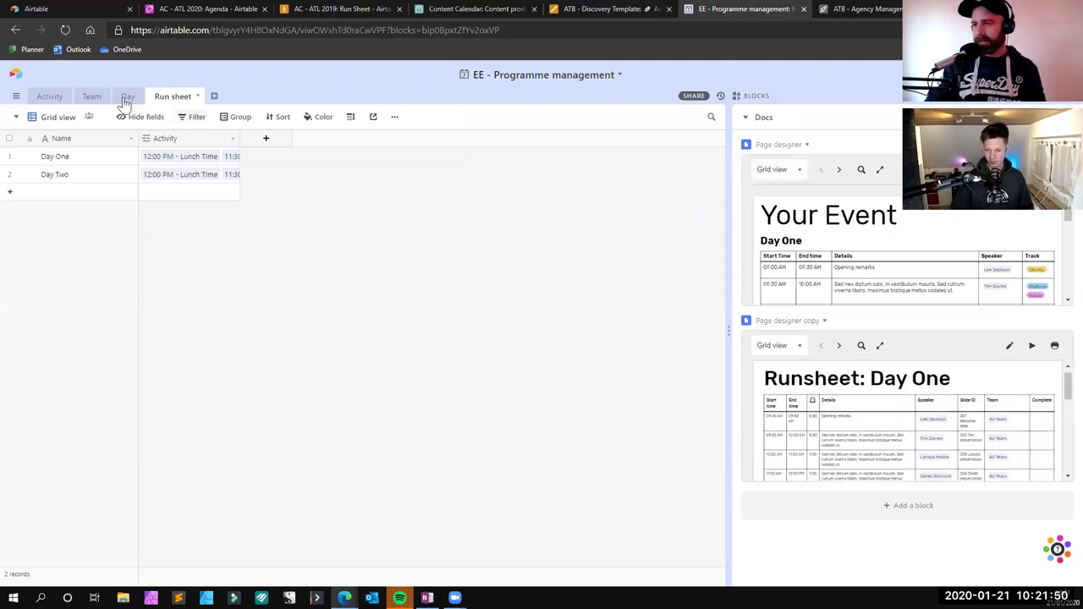
pyautogui.click(845, 10)
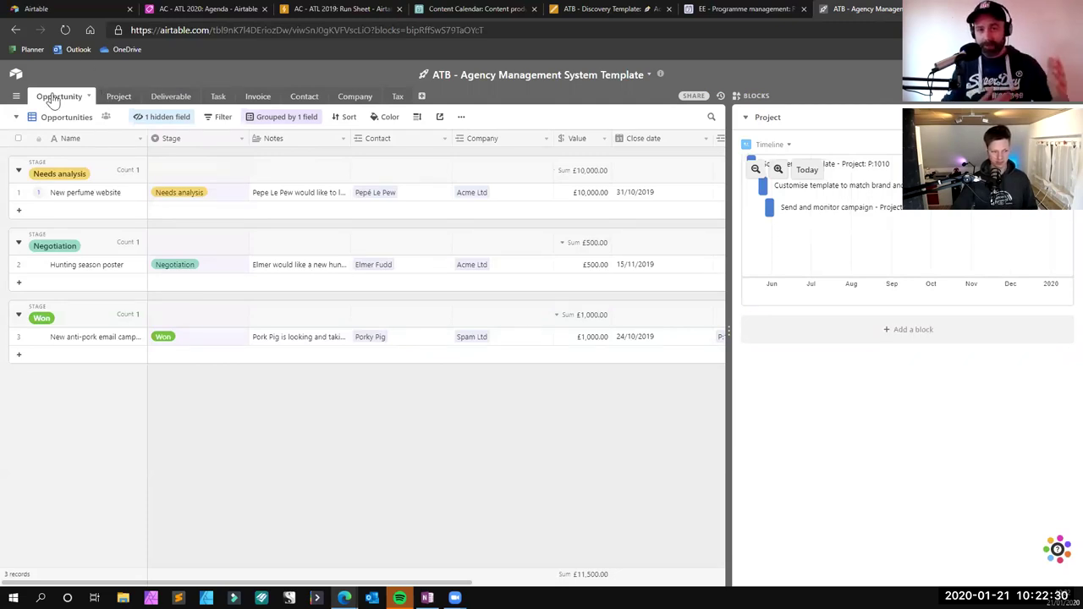
# Step: Go through the Project, Deliverable, Task, Invoice, Contact, Company and Tax tables of the agency management base
pyautogui.click(111, 98)
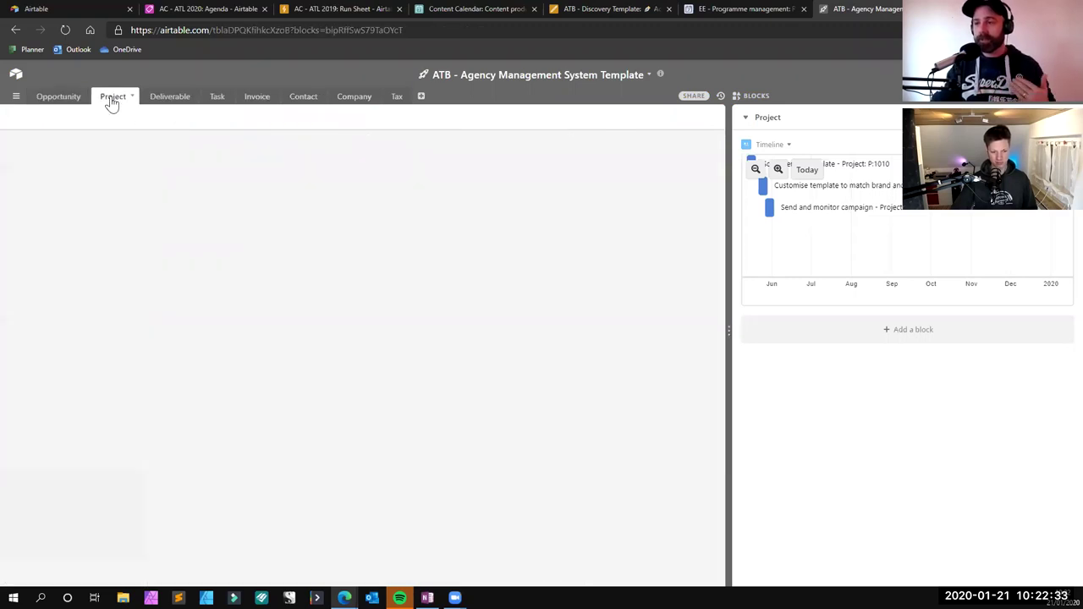
pyautogui.click(169, 98)
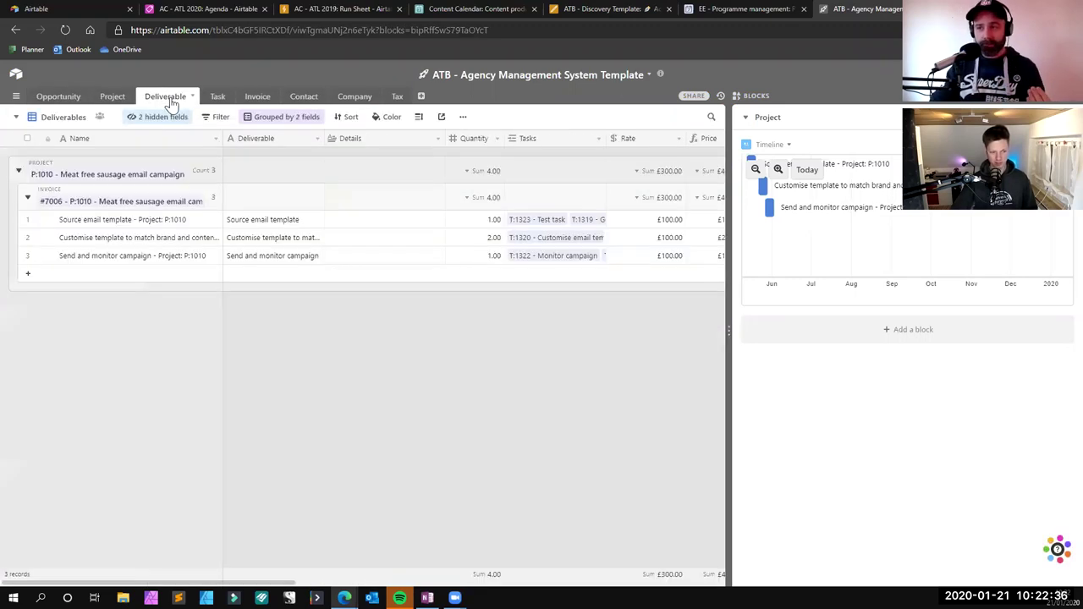
pyautogui.click(216, 98)
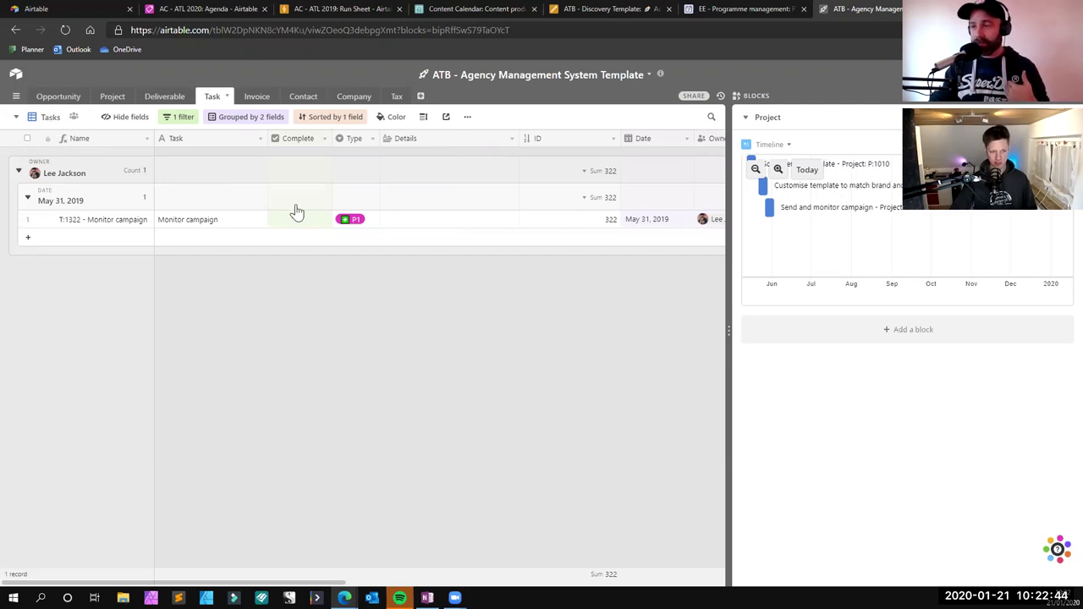
pyautogui.click(258, 96)
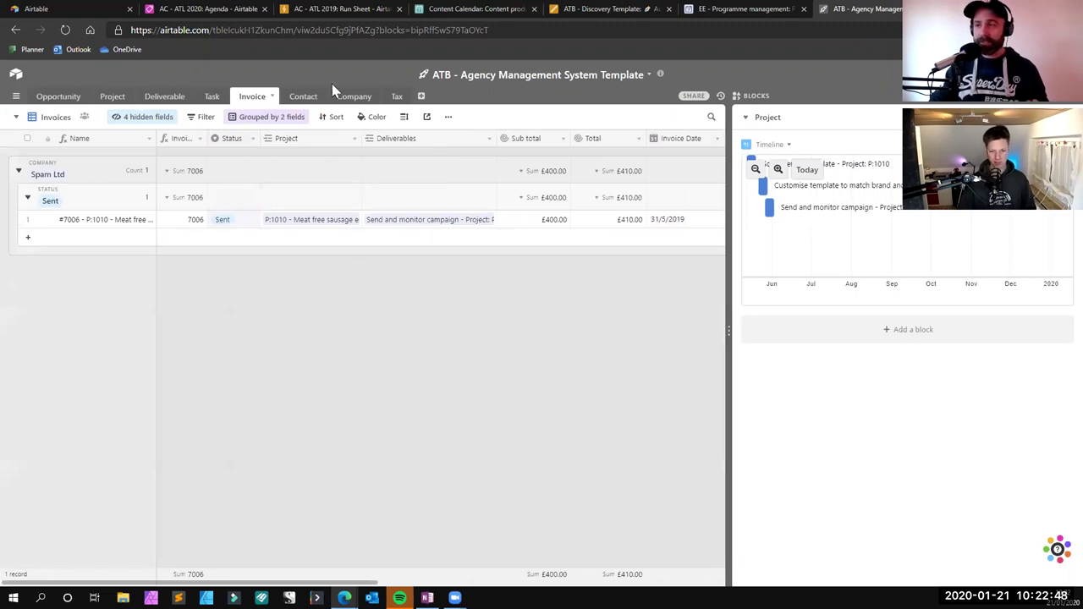
pyautogui.click(307, 98)
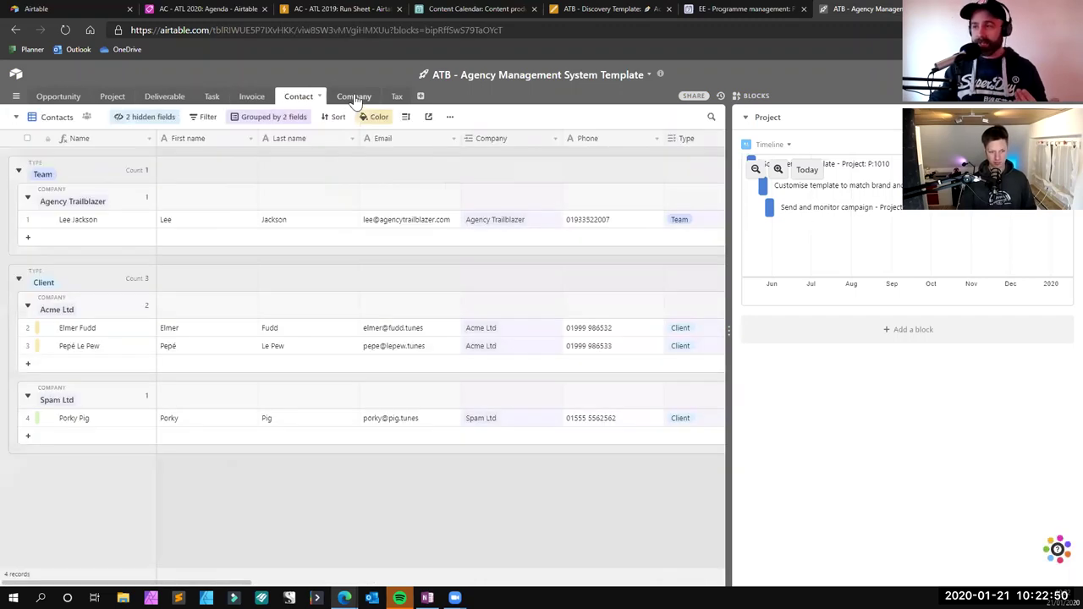
pyautogui.click(355, 98)
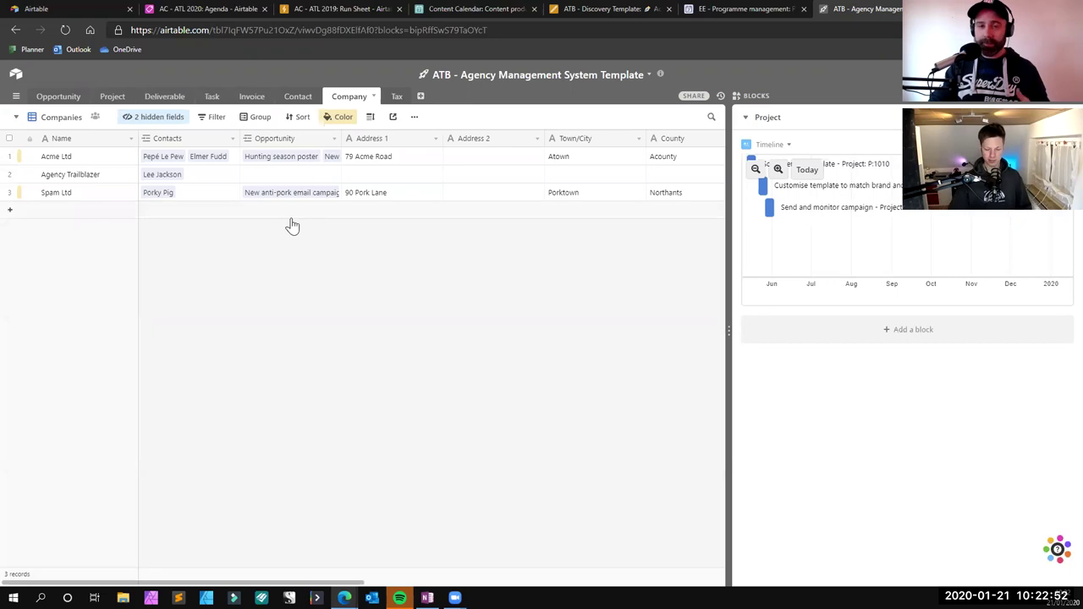
pyautogui.click(397, 98)
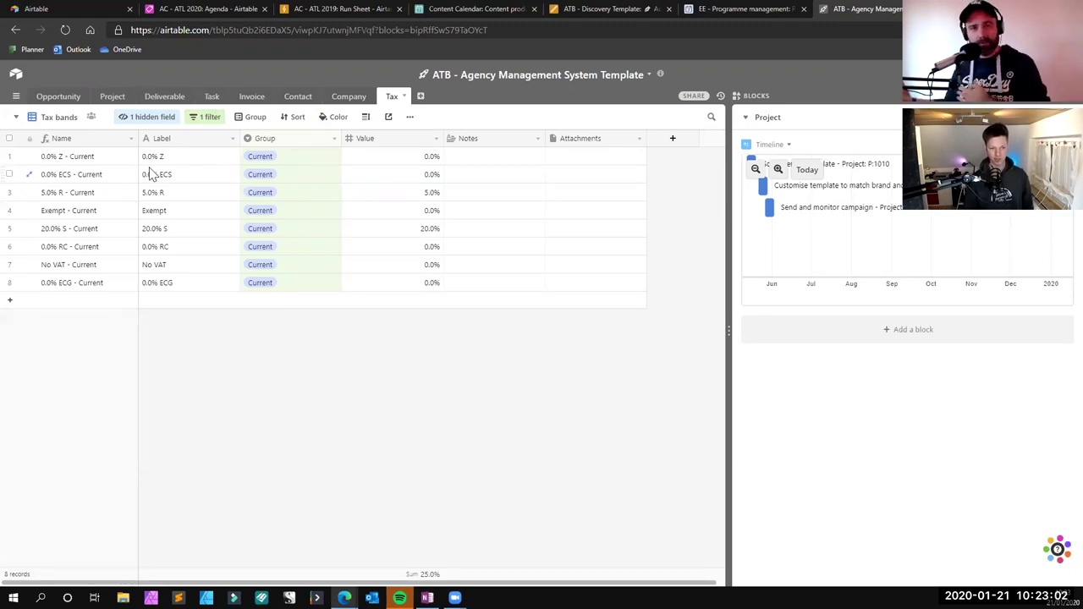
# Step: Return to the Opportunity table and examine the contact record linked to the Hunting season poster opportunity, down to its linked opportunity and invoice fields
pyautogui.click(65, 97)
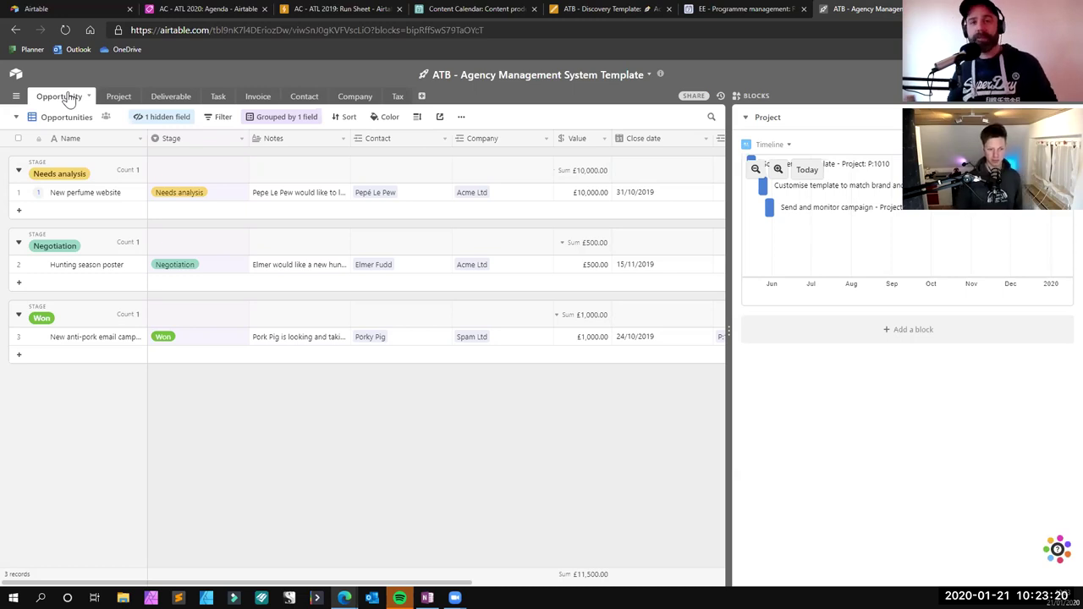
pyautogui.click(387, 269)
pyautogui.click(385, 269)
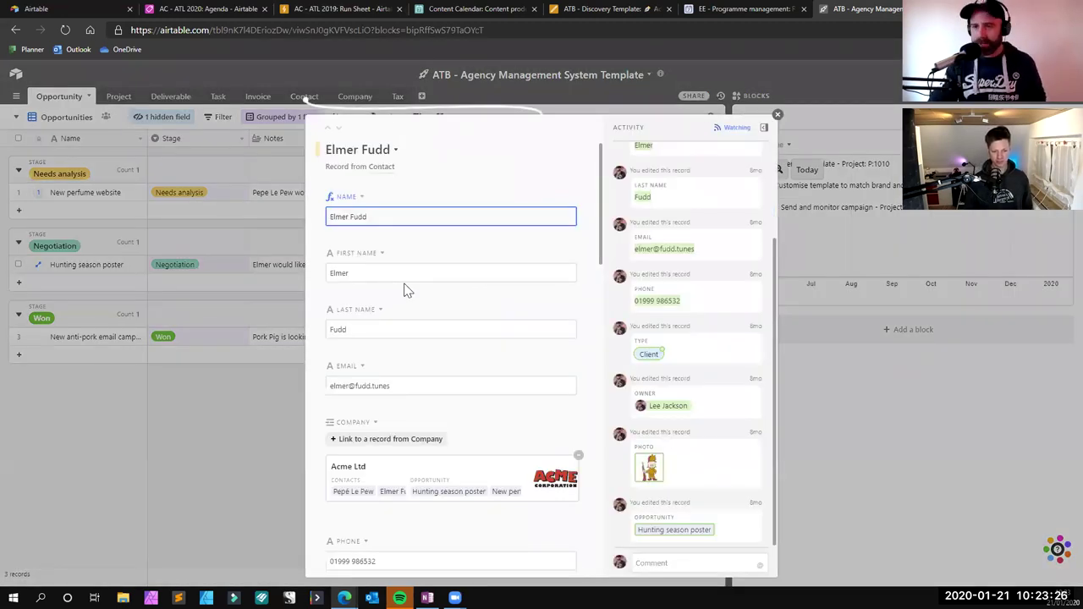
pyautogui.scroll(-10, 406, 291)
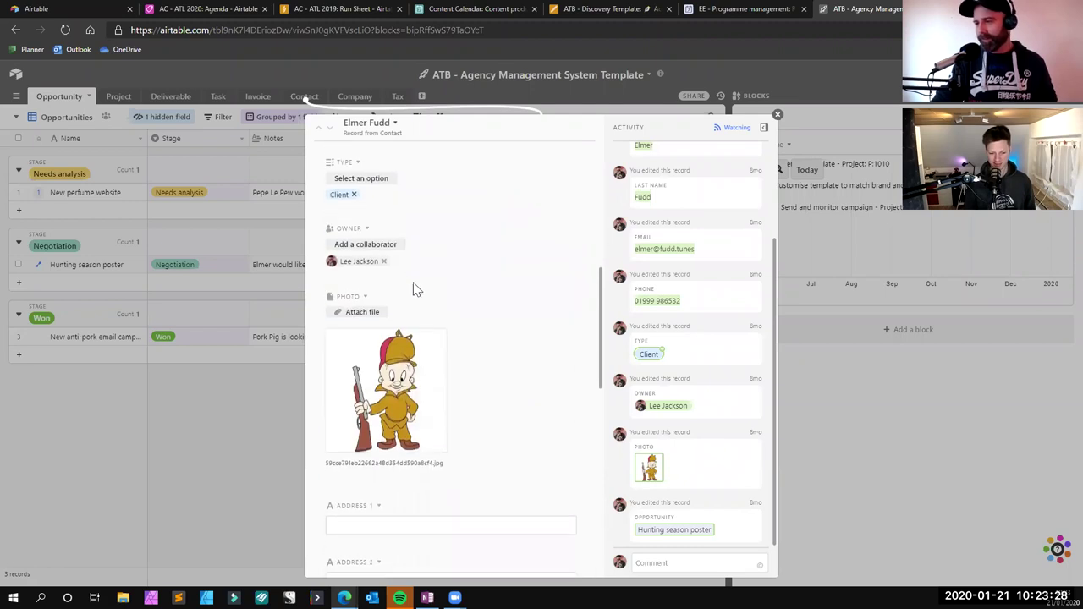
pyautogui.scroll(10, 419, 292)
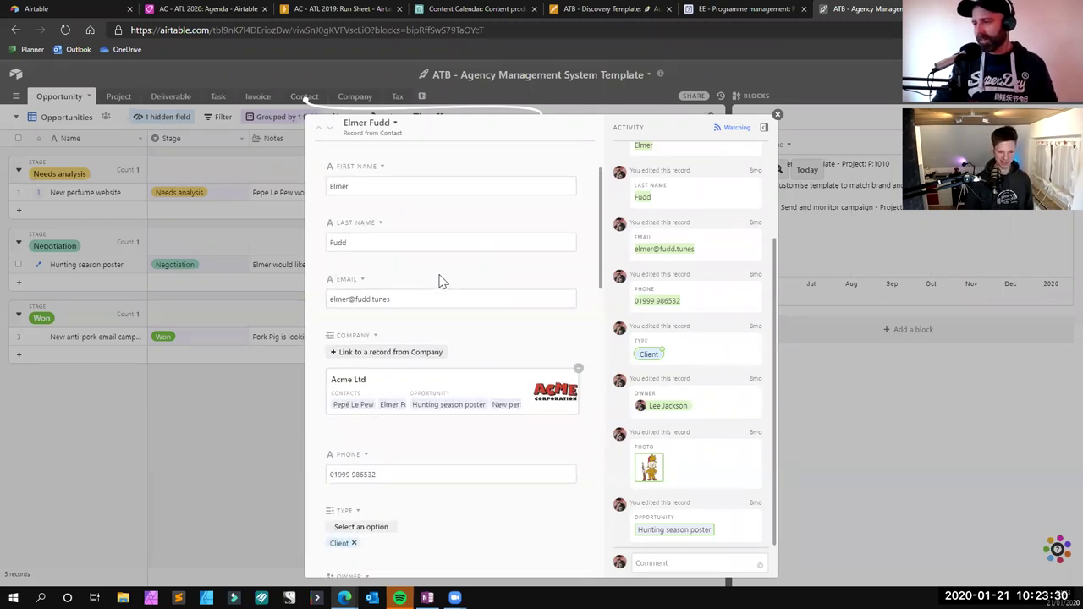
pyautogui.click(381, 254)
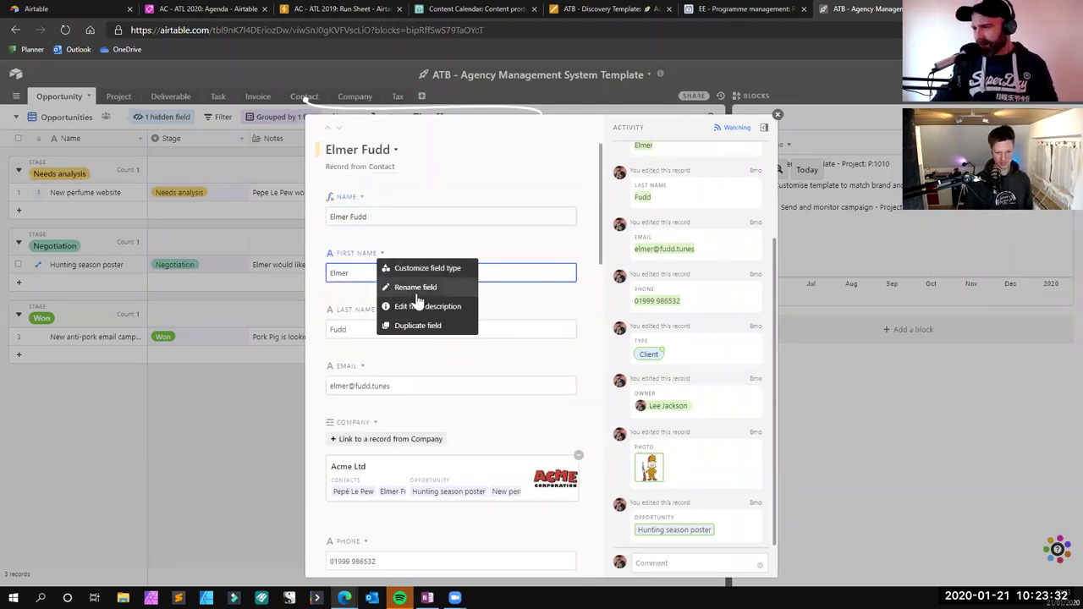
pyautogui.click(523, 240)
pyautogui.scroll(-5, 487, 279)
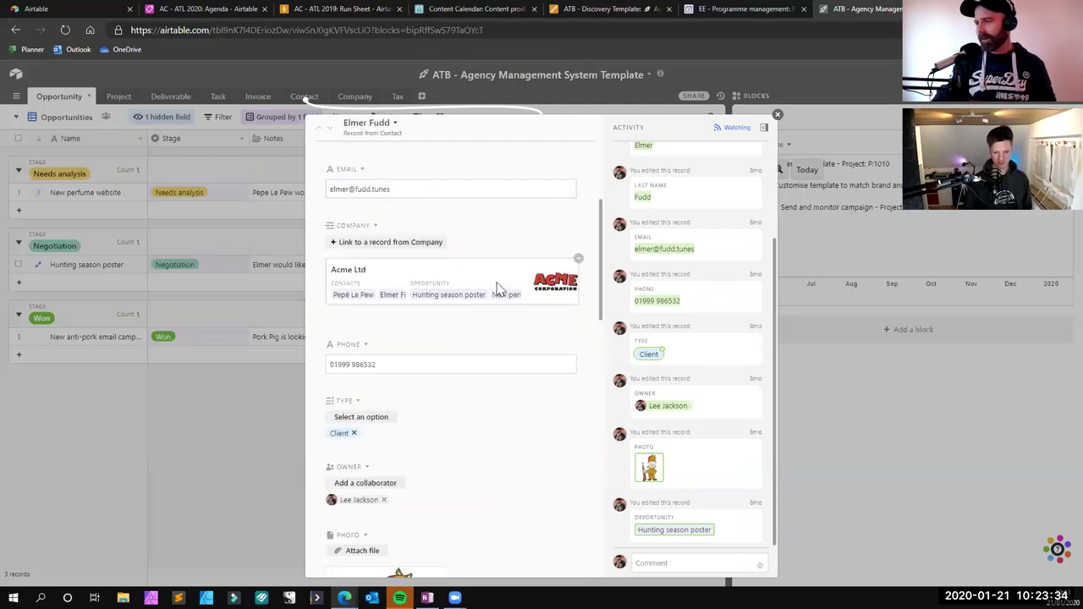
pyautogui.scroll(-10, 497, 302)
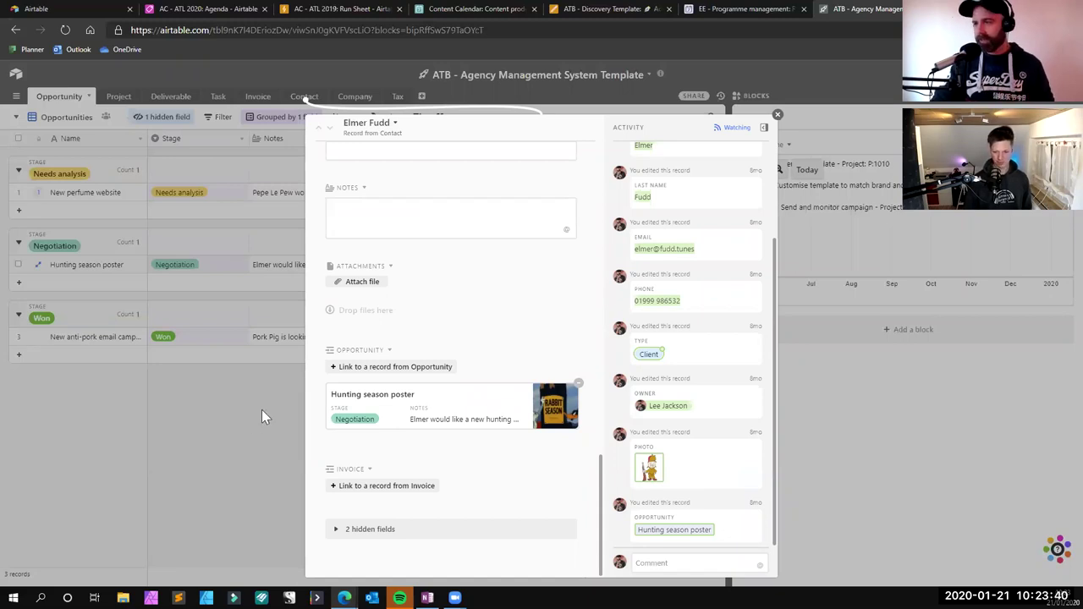
pyautogui.click(201, 452)
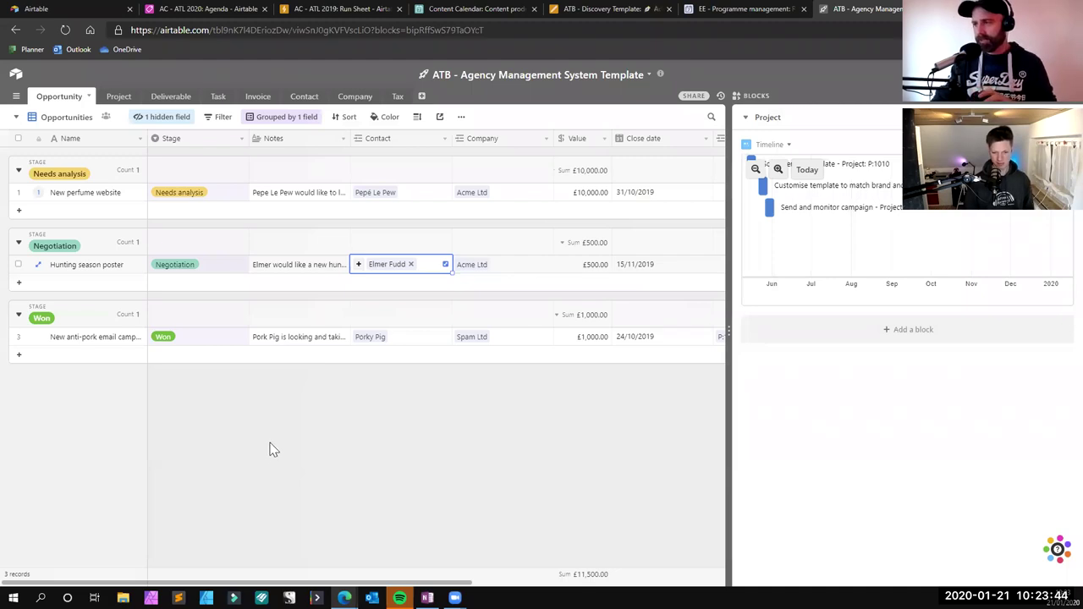
# Step: Show the Opportunities dashboard and inspect the £10,000.00 bar in its value chart
pyautogui.click(761, 116)
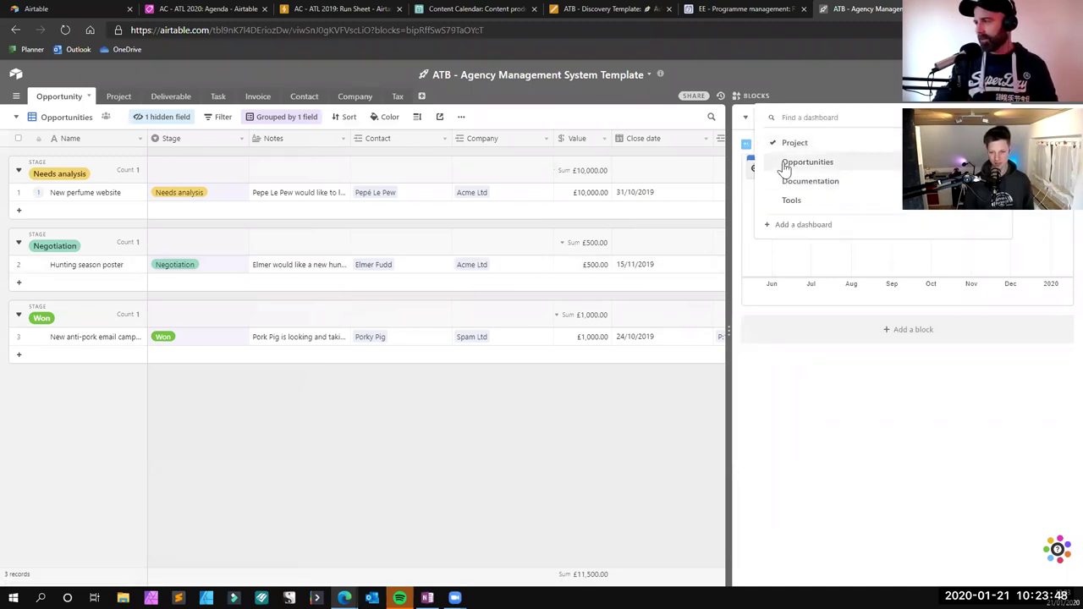
pyautogui.click(780, 162)
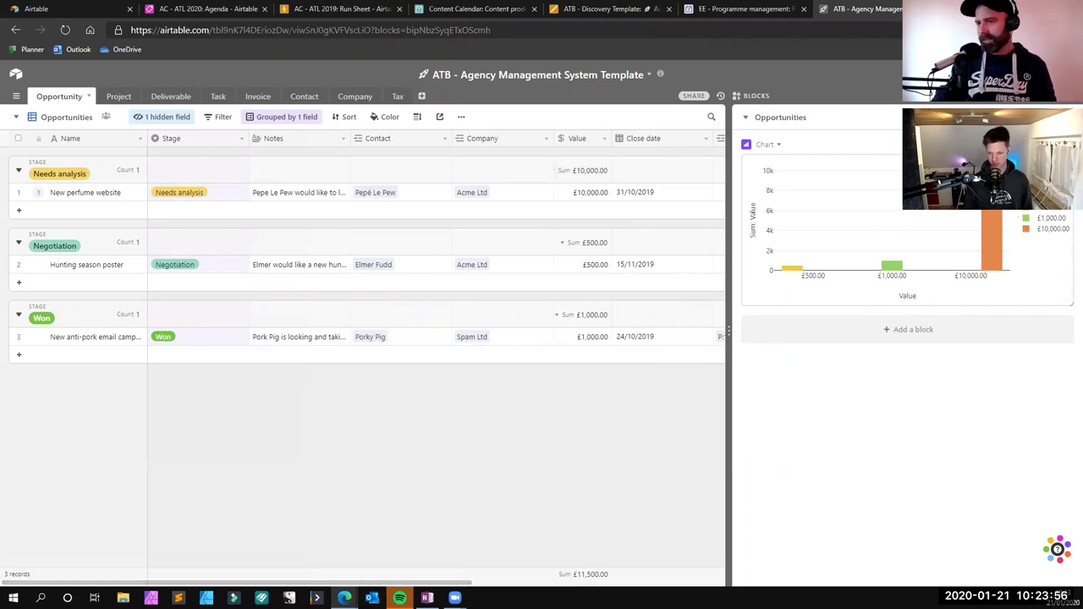
pyautogui.moveTo(1001, 272)
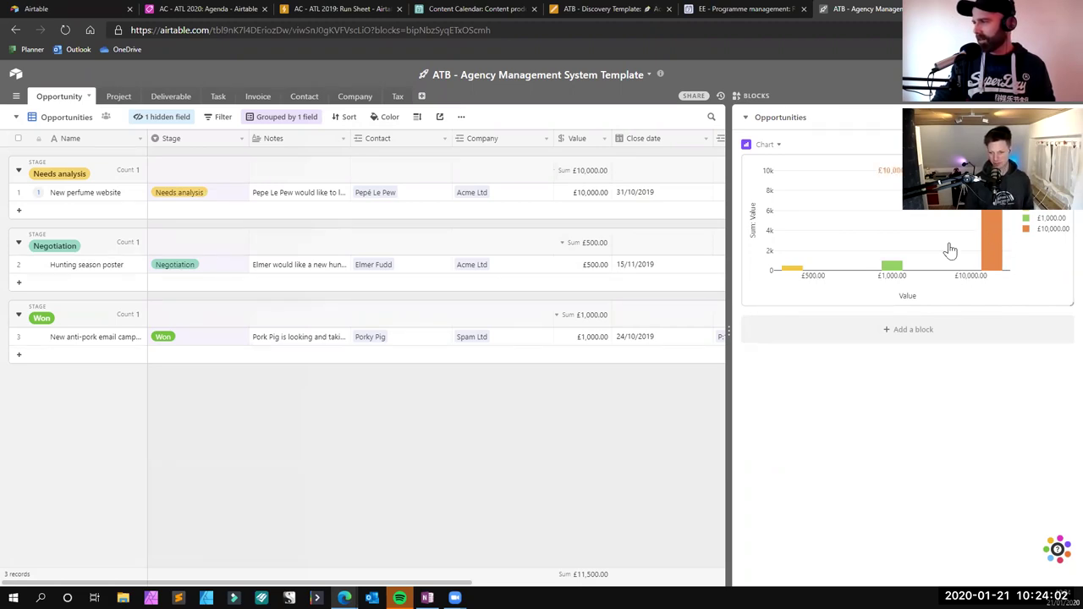
# Step: Show the Documentation dashboard and look through the invoice page in its Page designer block
pyautogui.click(776, 121)
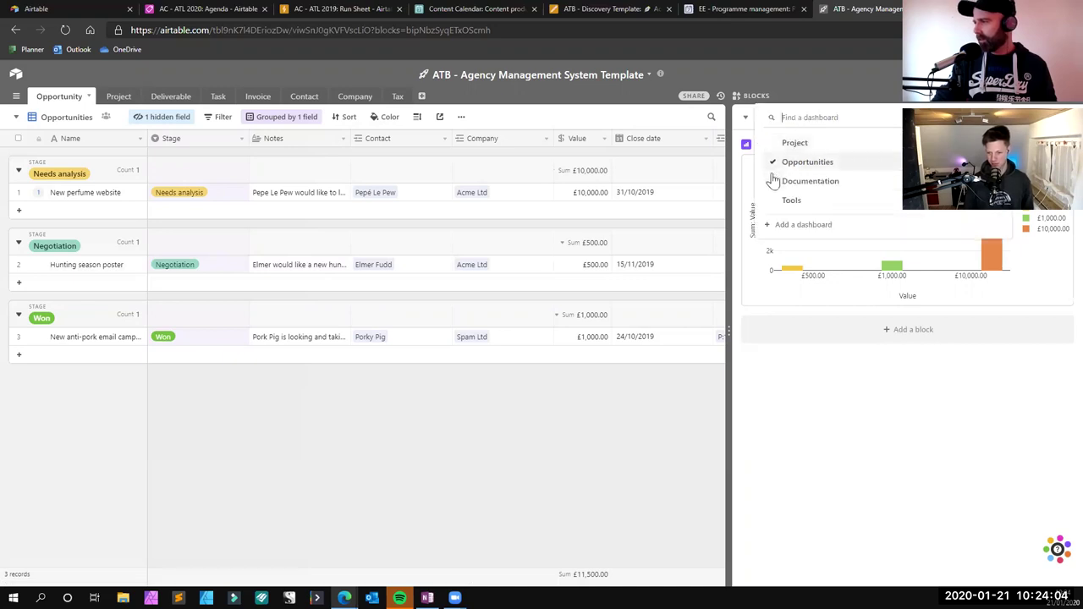
pyautogui.click(791, 185)
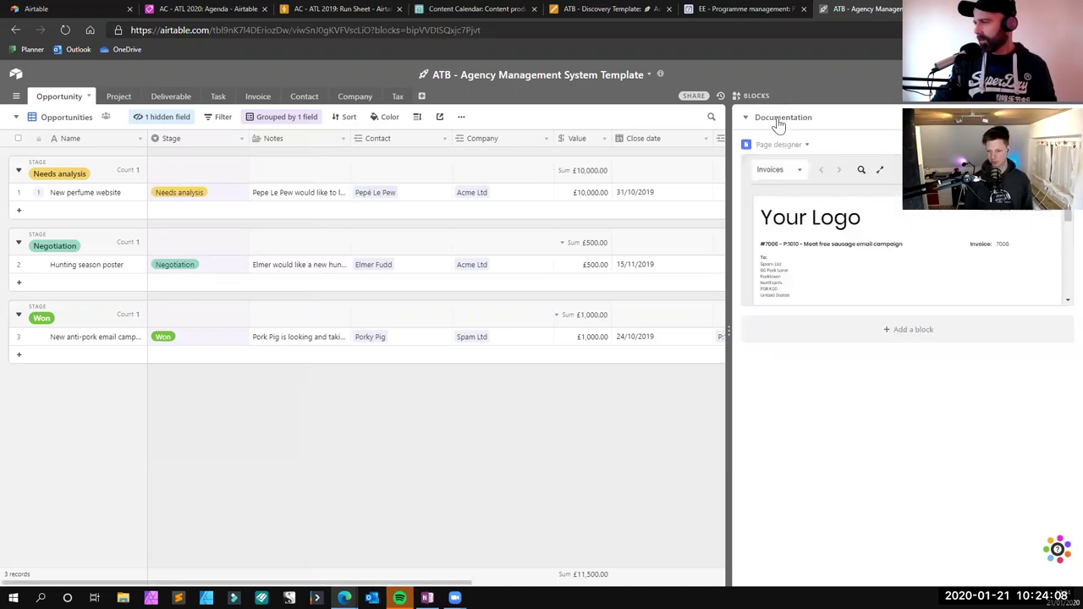
pyautogui.scroll(-5, 1059, 228)
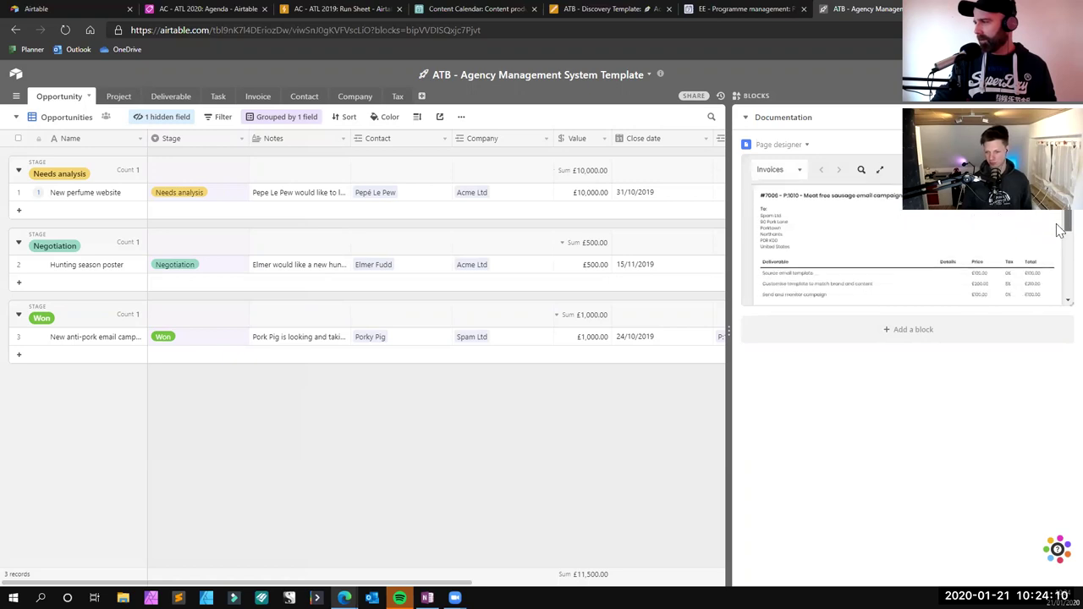
pyautogui.scroll(-5, 1059, 258)
pyautogui.scroll(10, 1059, 270)
# Step: View the invoice design in full screen, inspect its Company, Deliverables and terms text elements, and return to the dashboard
pyautogui.click(878, 170)
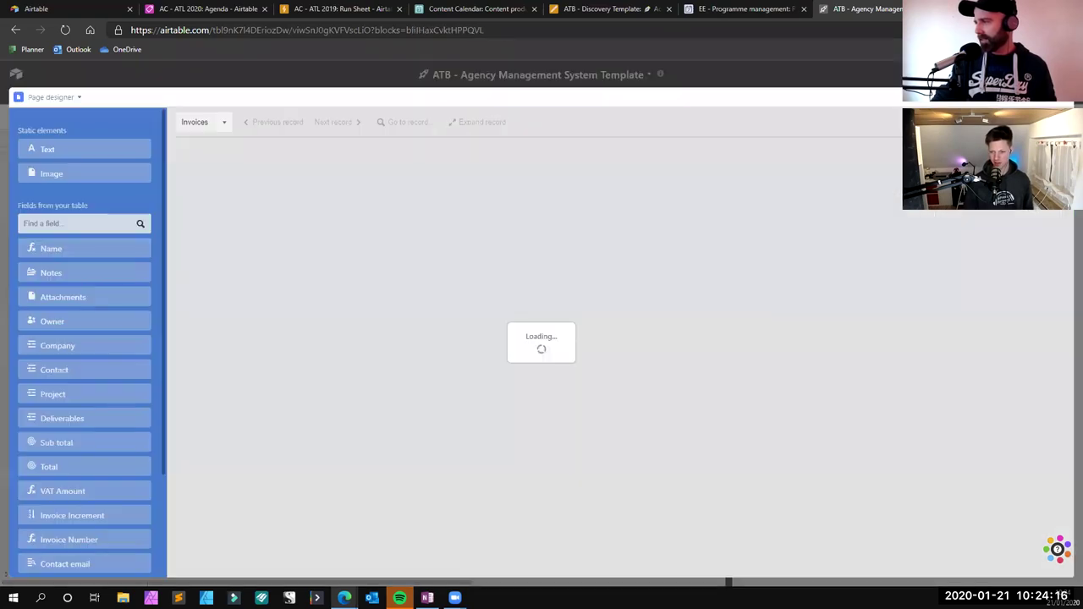
pyautogui.scroll(-3, 544, 327)
pyautogui.scroll(3, 510, 306)
pyautogui.click(426, 268)
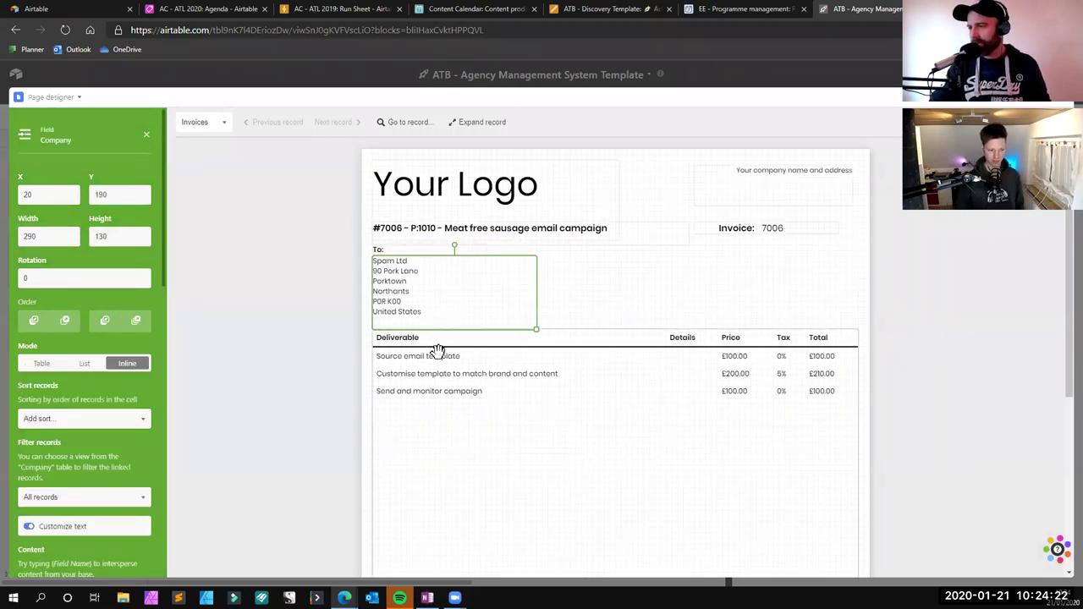
pyautogui.click(433, 373)
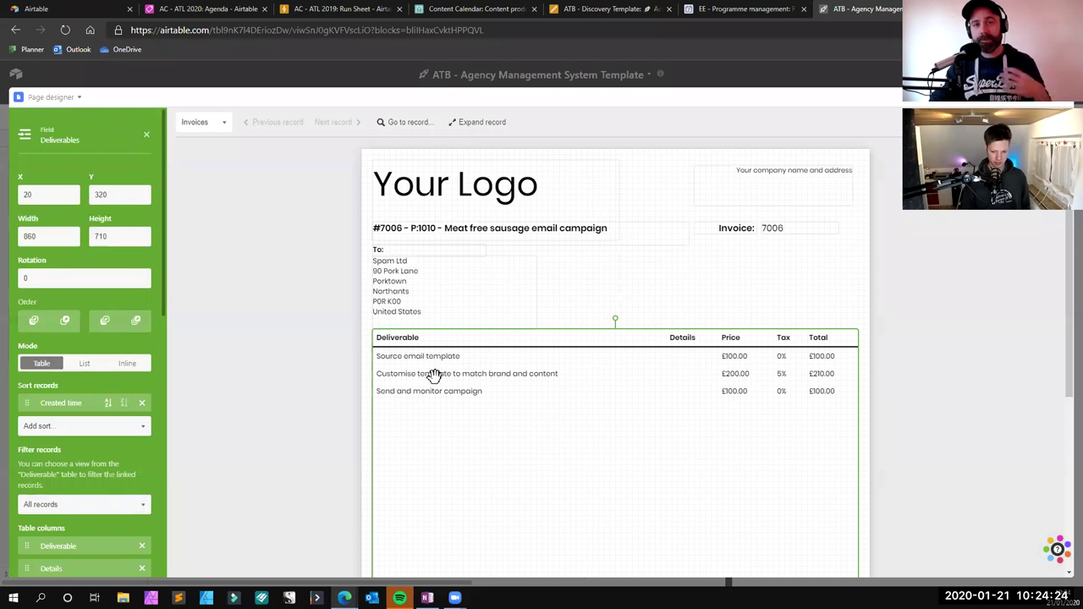
pyautogui.scroll(-5, 892, 446)
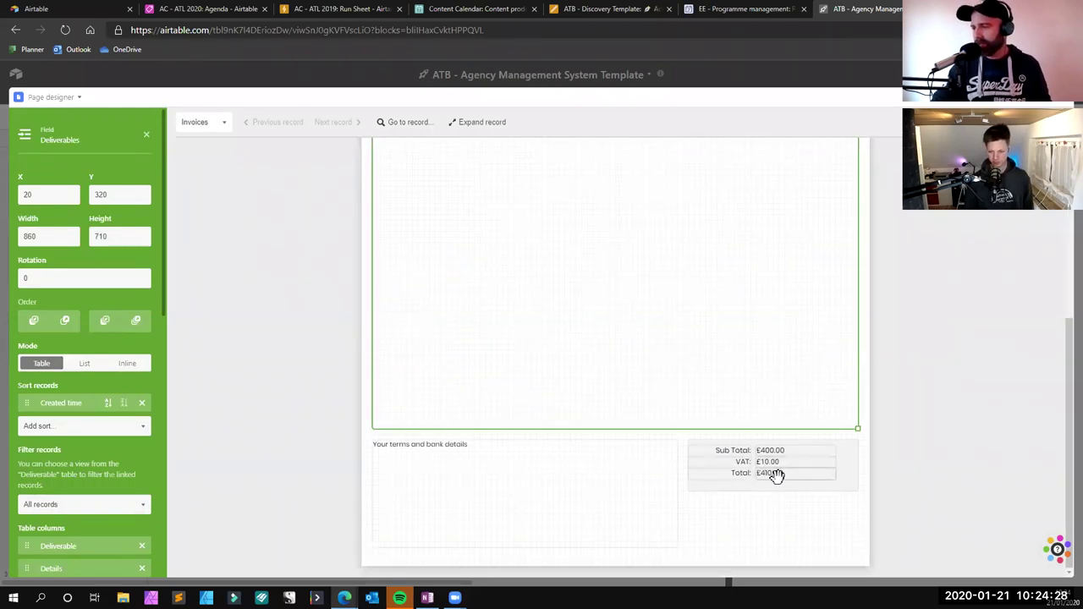
pyautogui.click(441, 499)
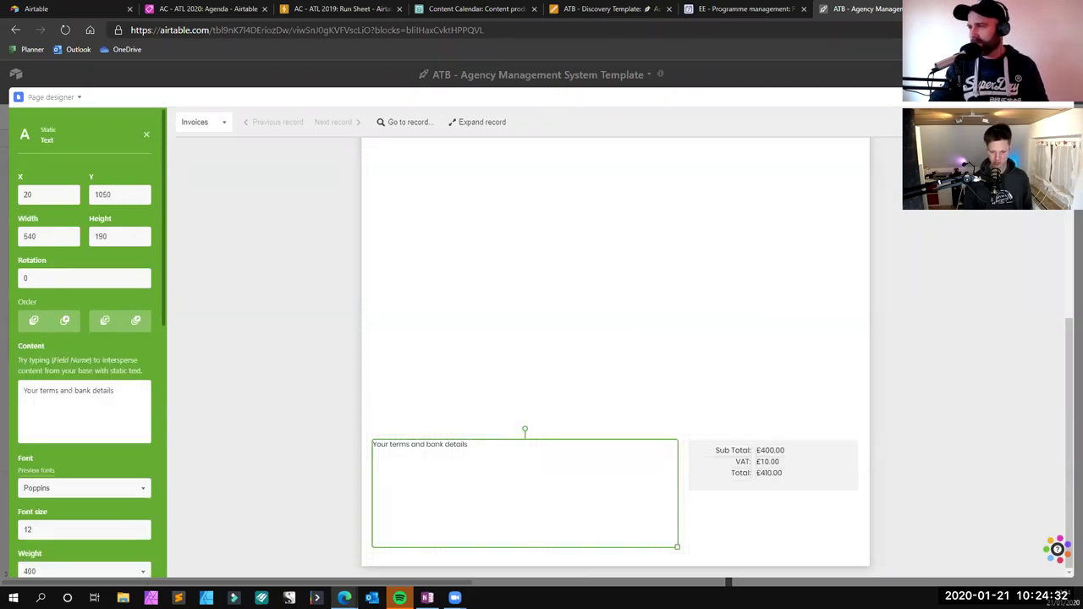
pyautogui.press('Escape')
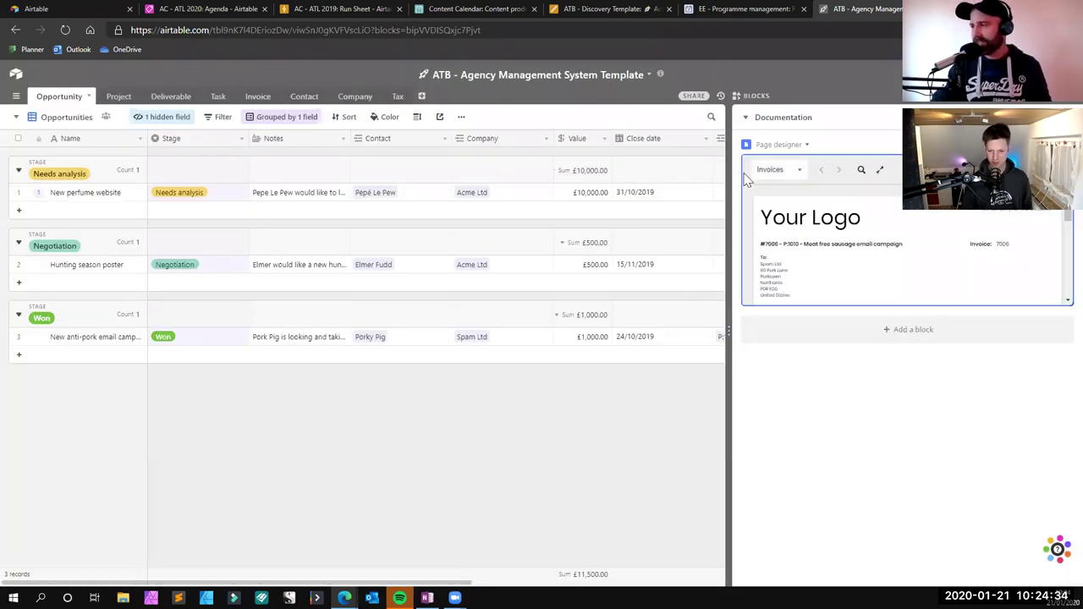
# Step: Show the Tools dashboard and look at its Time tracker and Search blocks
pyautogui.click(805, 146)
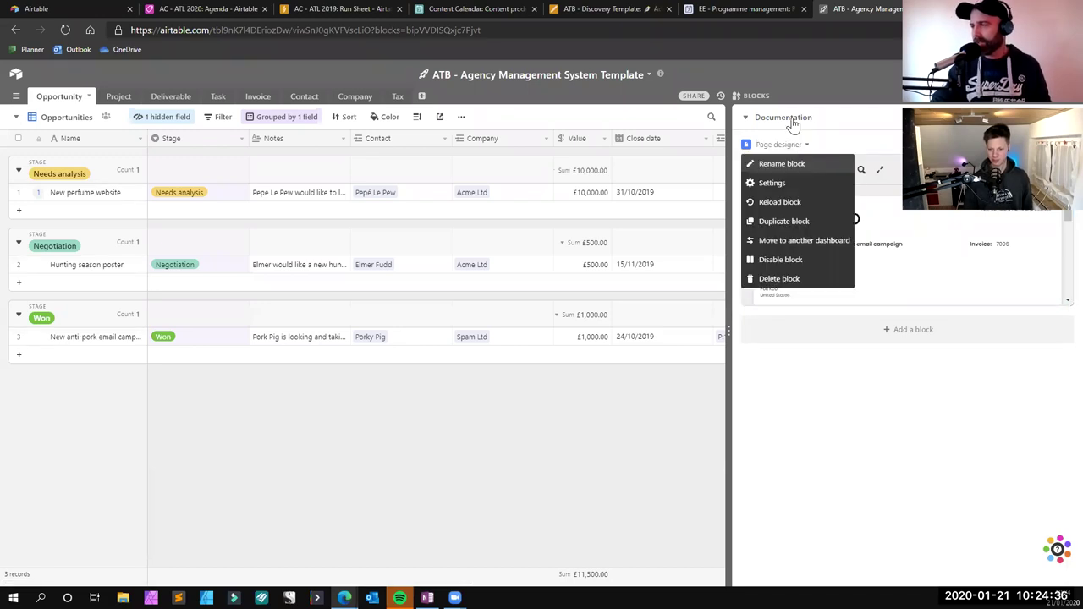
pyautogui.click(792, 124)
pyautogui.click(791, 203)
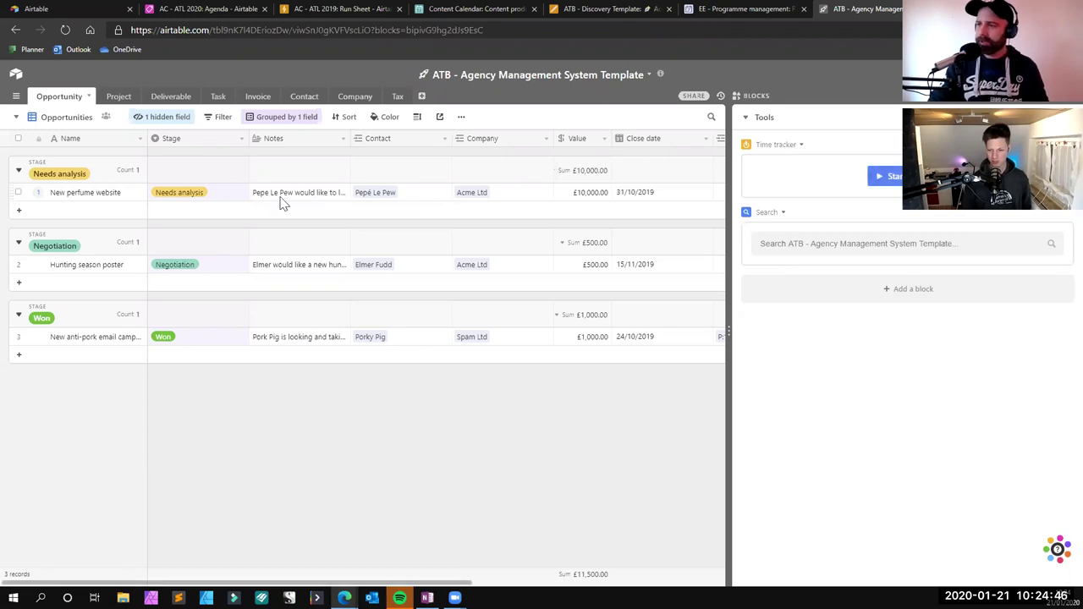
pyautogui.click(854, 243)
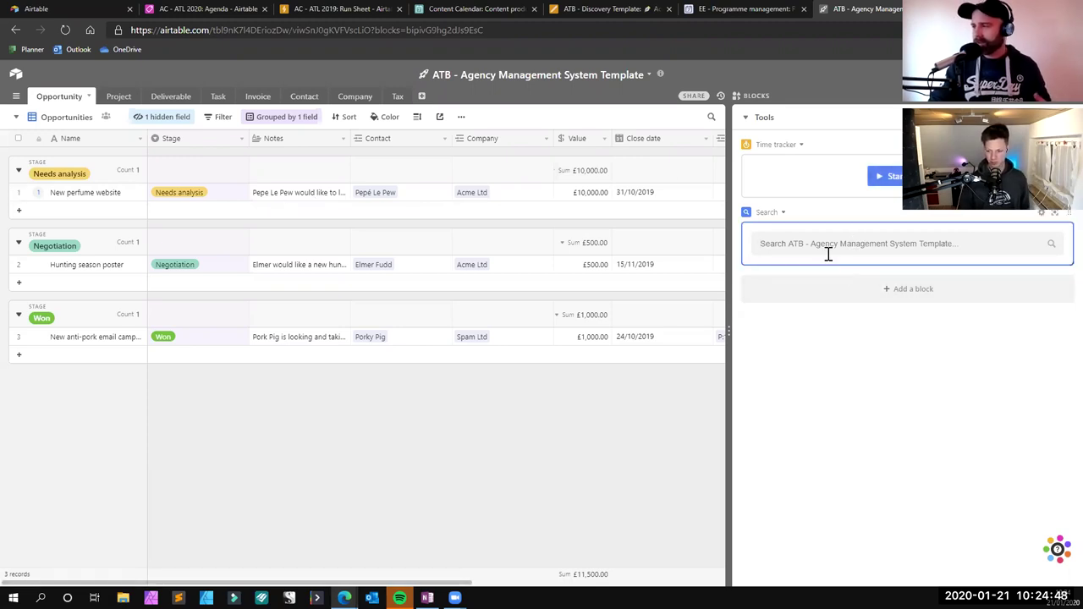
# Step: Browse the catalogue of blocks that can be added to the agency base, from Web clipper through to 3D space
pyautogui.click(874, 290)
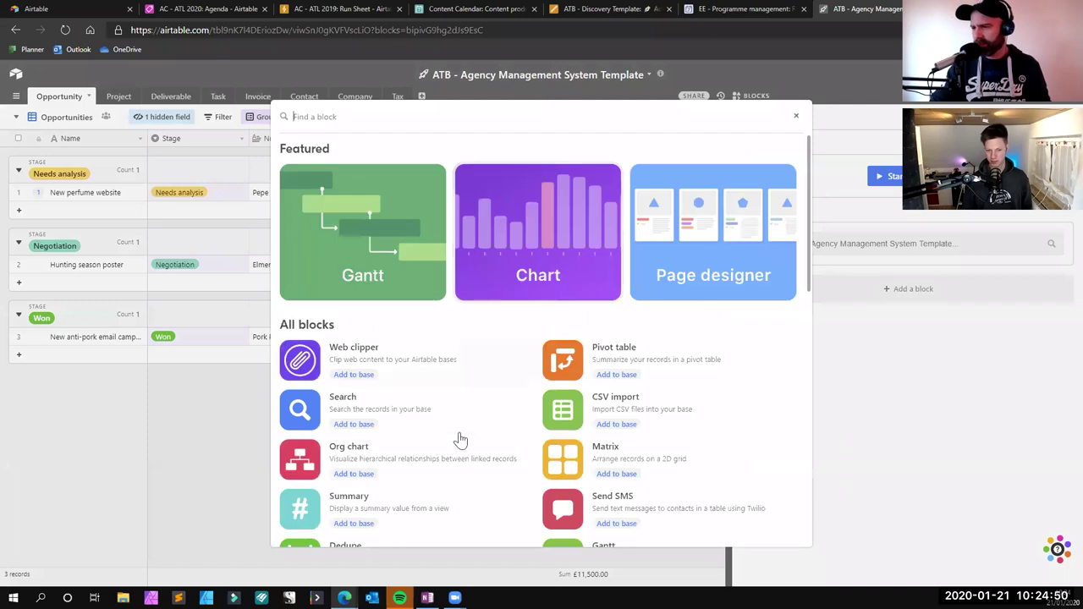
pyautogui.scroll(-1, 515, 453)
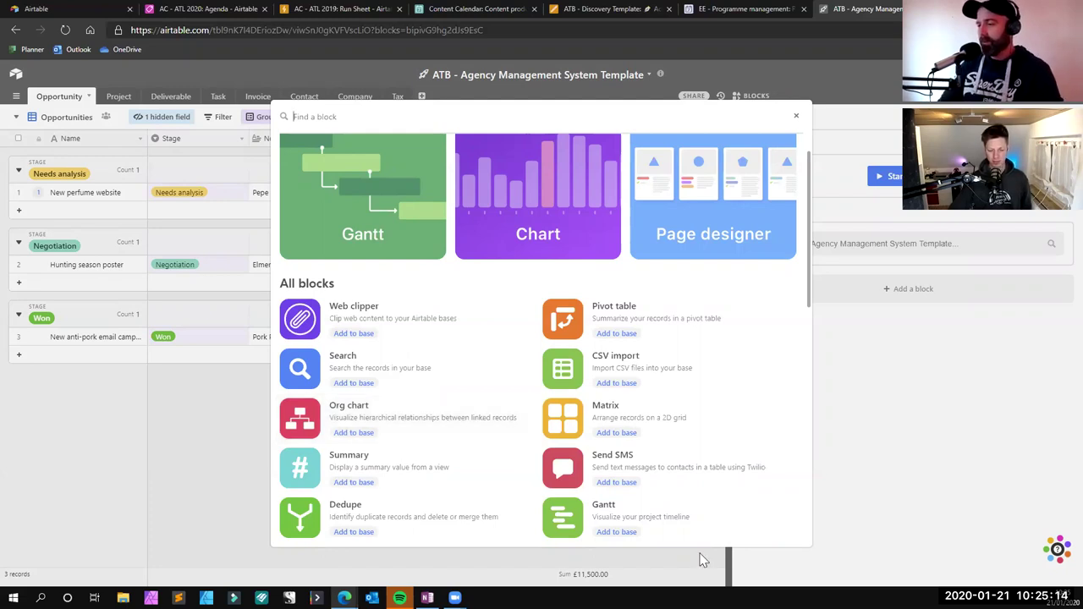
pyautogui.scroll(-1, 563, 513)
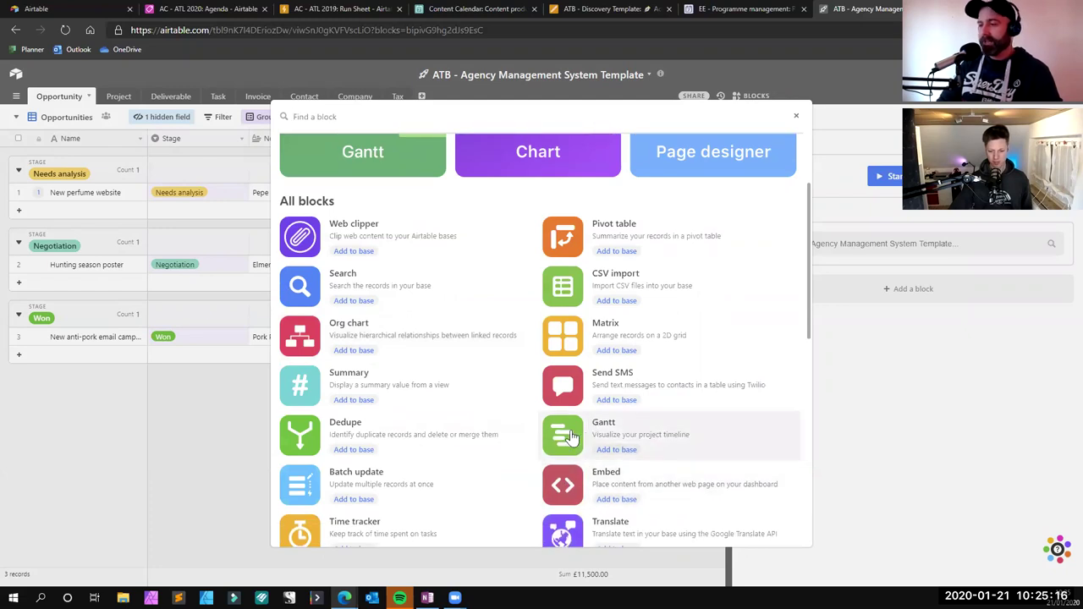
pyautogui.scroll(-1, 572, 435)
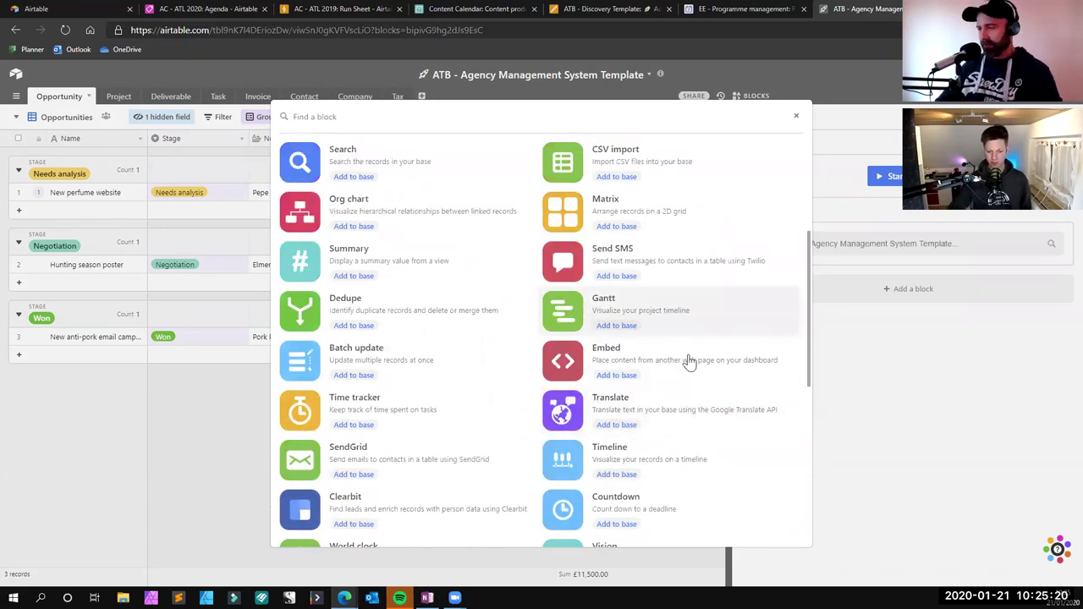
pyautogui.scroll(-1, 689, 370)
pyautogui.scroll(-1, 493, 421)
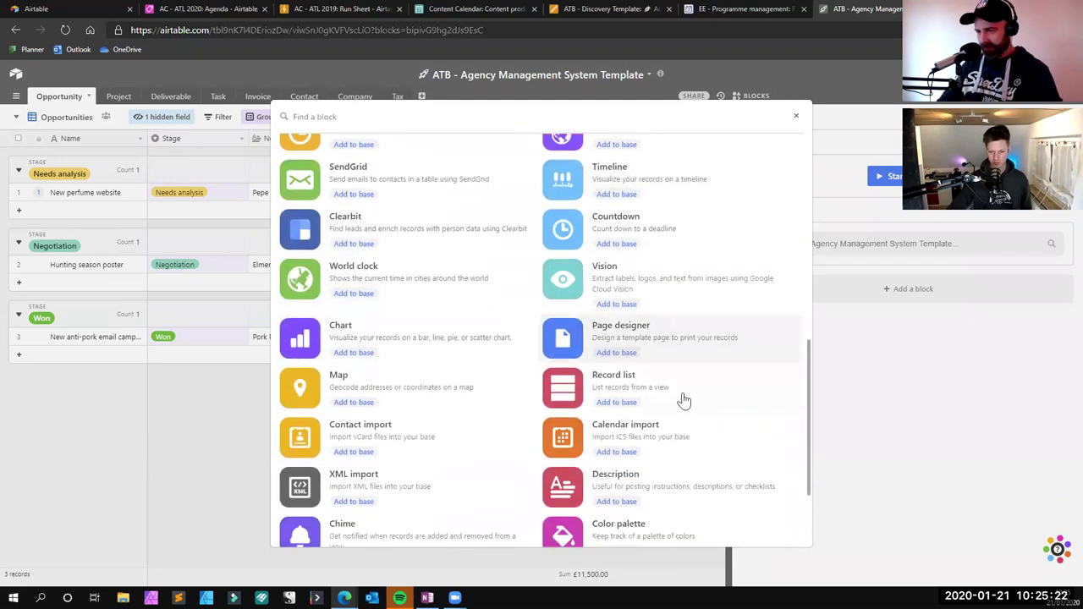
pyautogui.scroll(-1, 668, 397)
pyautogui.scroll(-1, 406, 321)
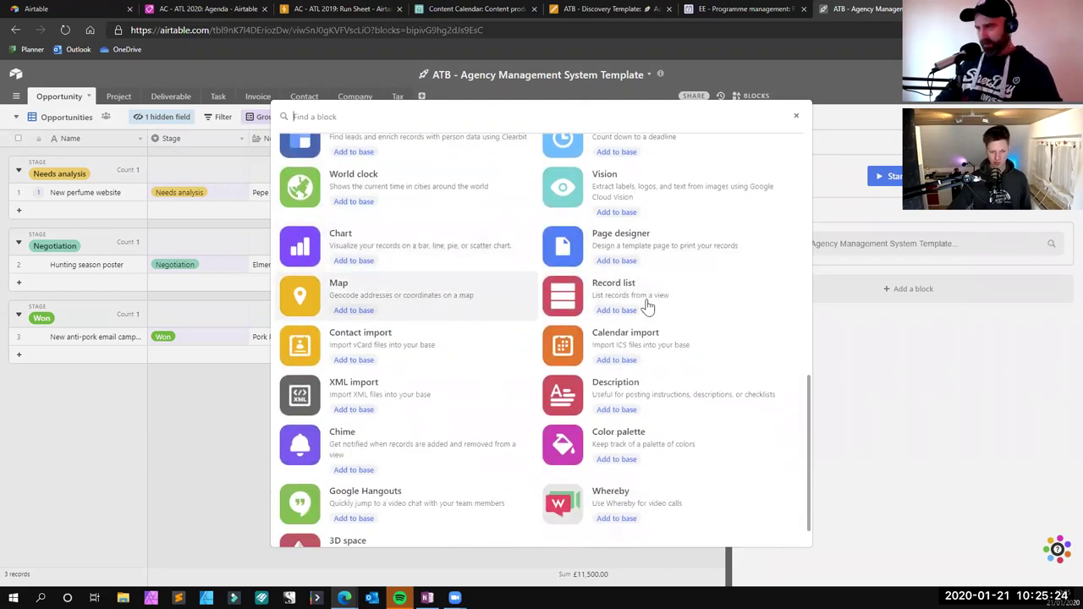
pyautogui.scroll(-1, 693, 372)
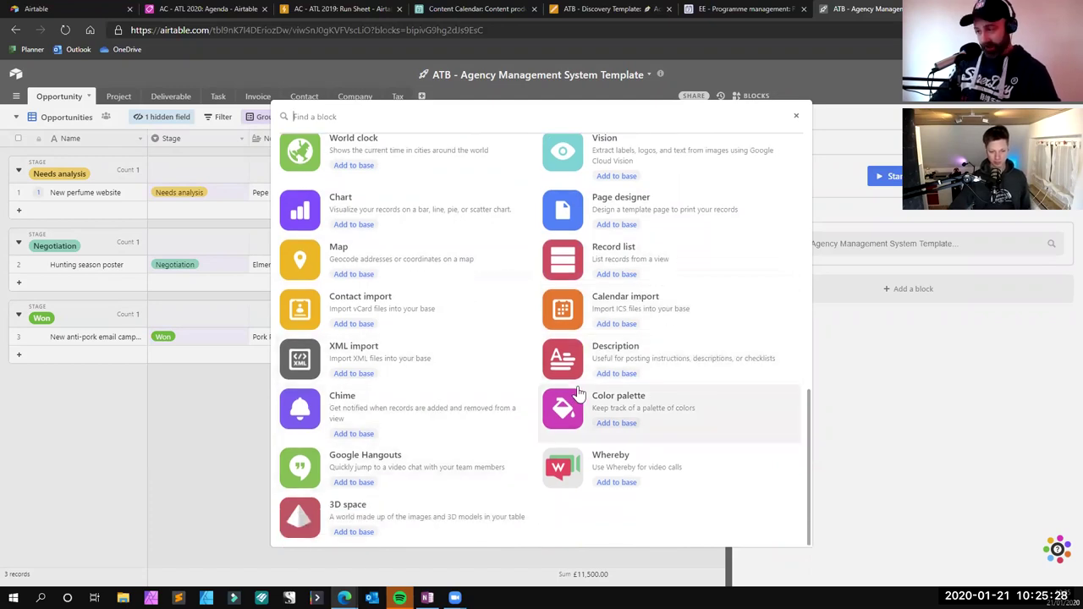
pyautogui.scroll(3, 581, 395)
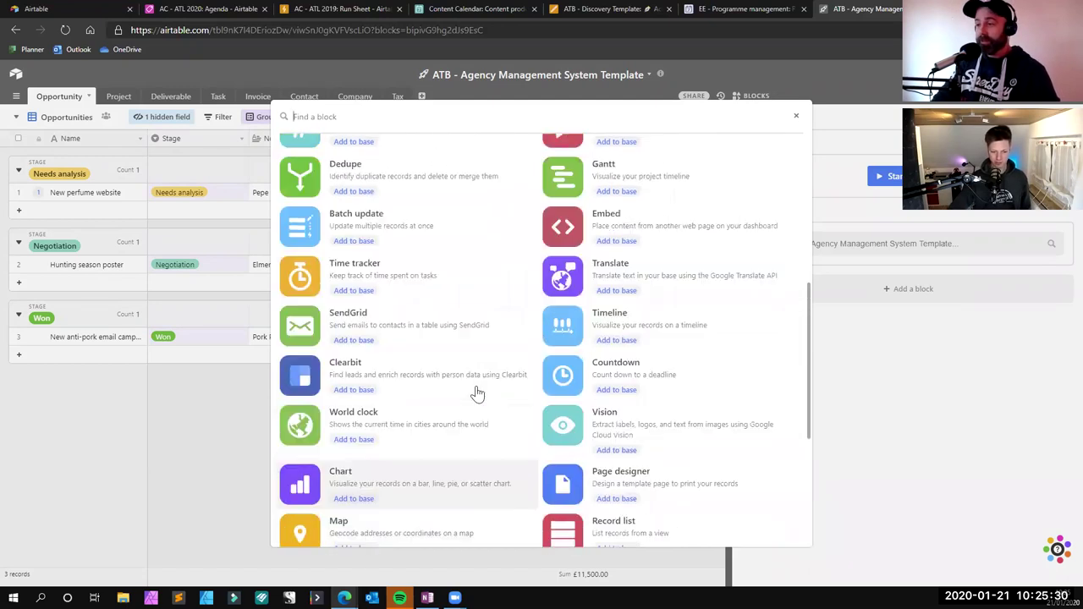
pyautogui.scroll(1, 525, 372)
pyautogui.scroll(1, 501, 355)
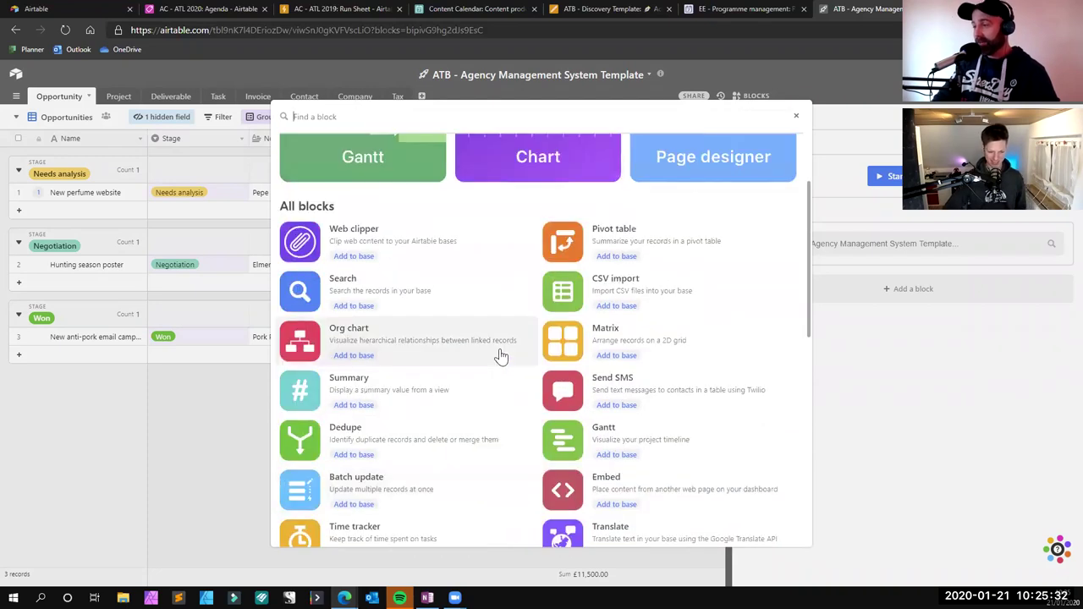
pyautogui.scroll(-3, 392, 331)
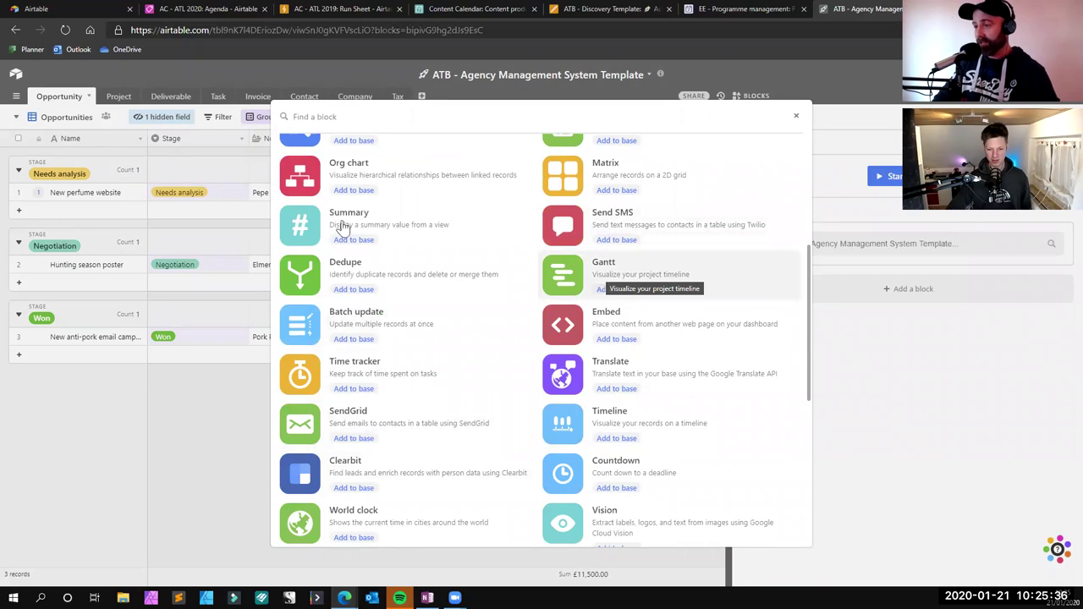
pyautogui.scroll(1, 347, 237)
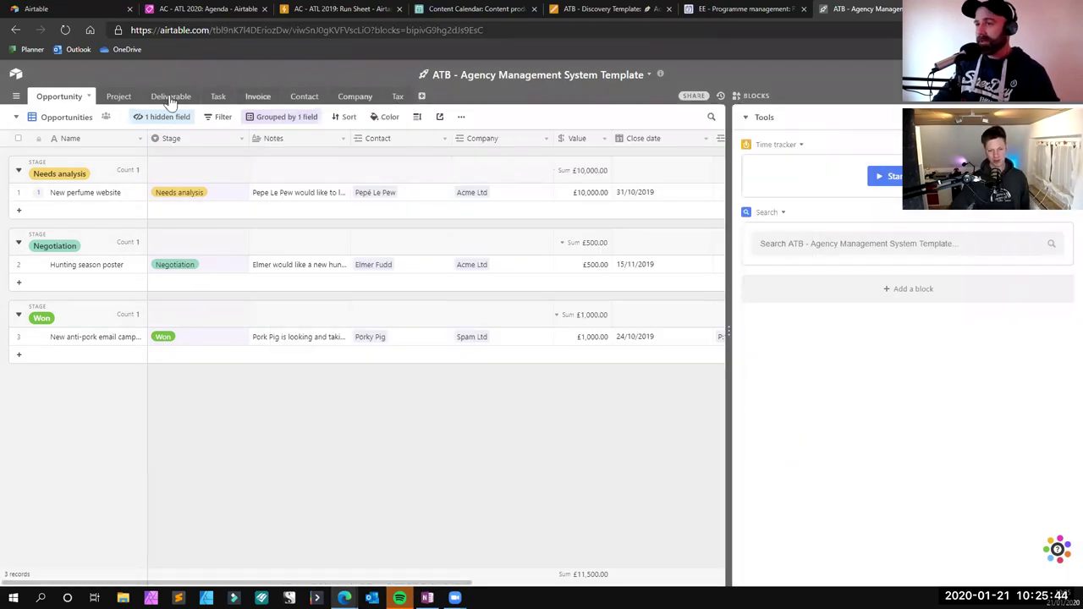
# Step: Show the Task table, look at the Details field's options, and hide the blocks so the table fills the window
pyautogui.click(217, 97)
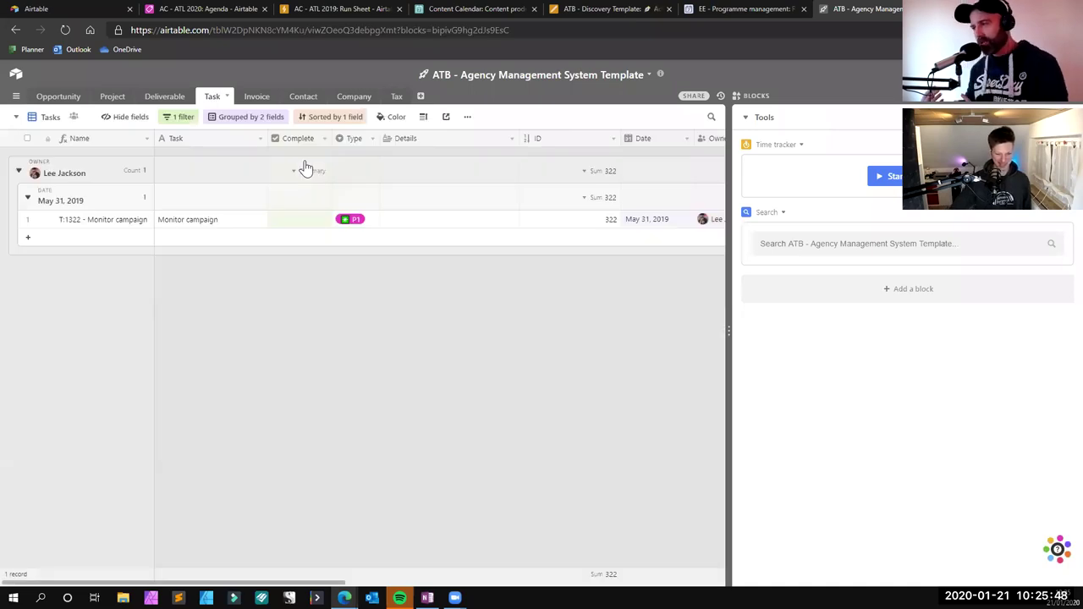
pyautogui.rightClick(427, 138)
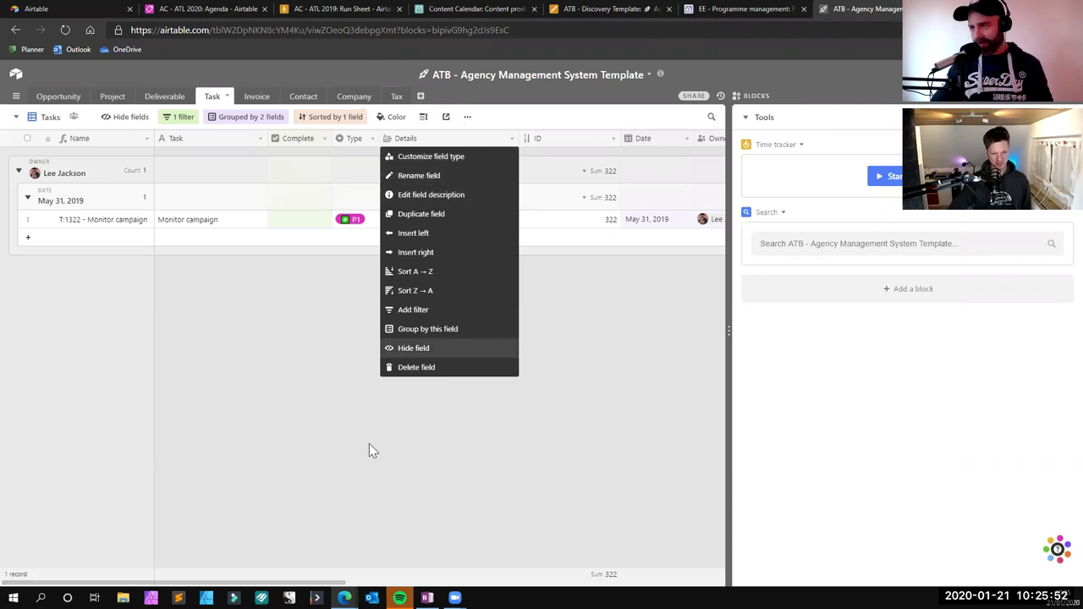
pyautogui.click(654, 341)
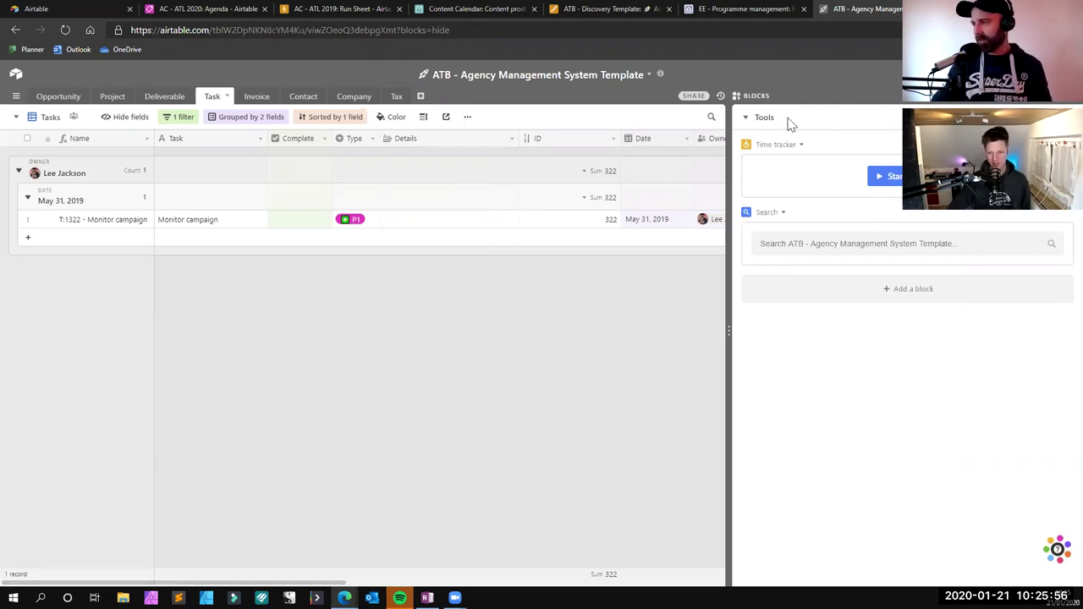
pyautogui.click(742, 95)
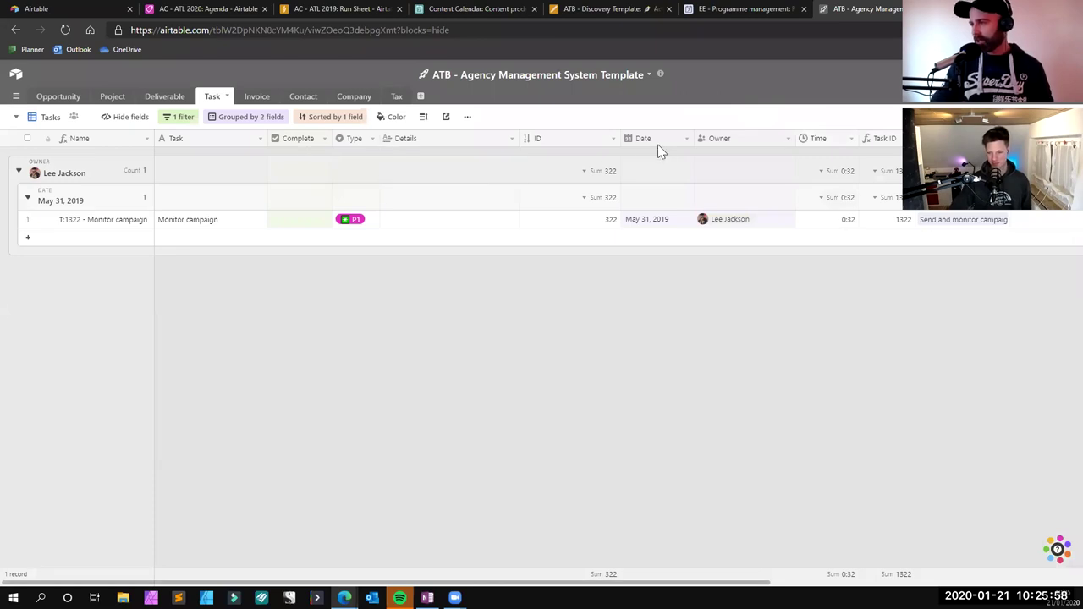
# Step: Show the Invoice table and inspect the Sub total of the invoice for Spam Ltd
pyautogui.click(268, 97)
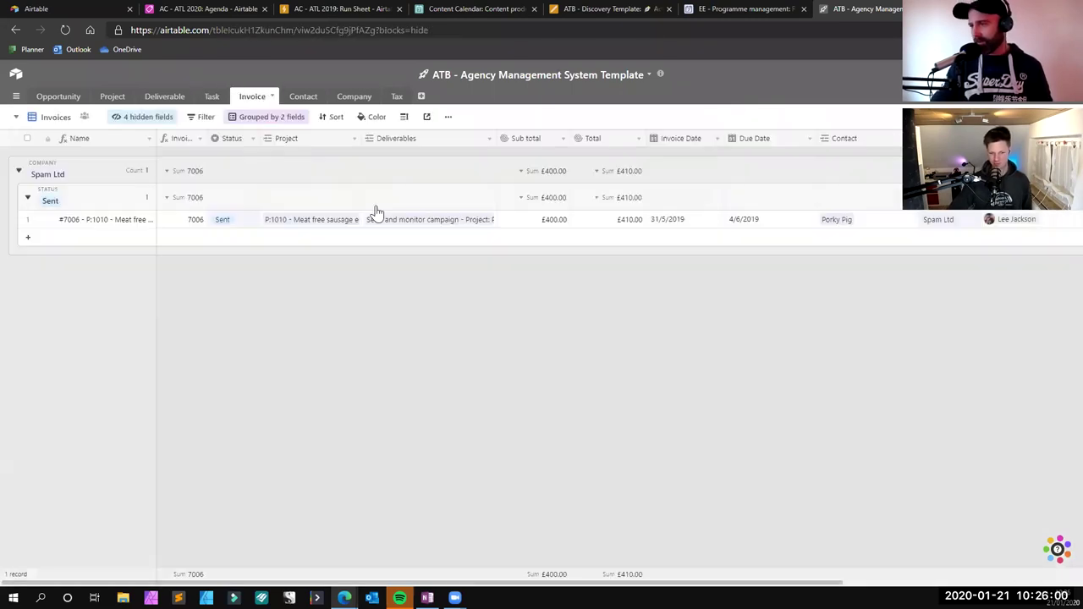
pyautogui.press('Down')
pyautogui.press('Left')
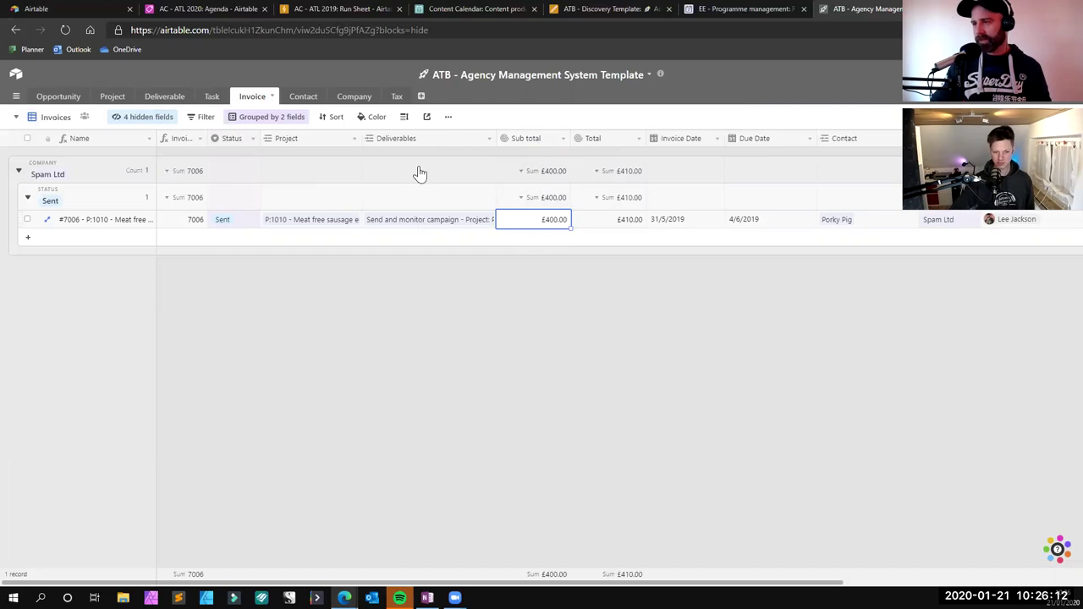
# Step: Show the Deliverable table and inspect the Quantity, Rate, Price and Tax Type of the customise-template deliverable
pyautogui.click(172, 98)
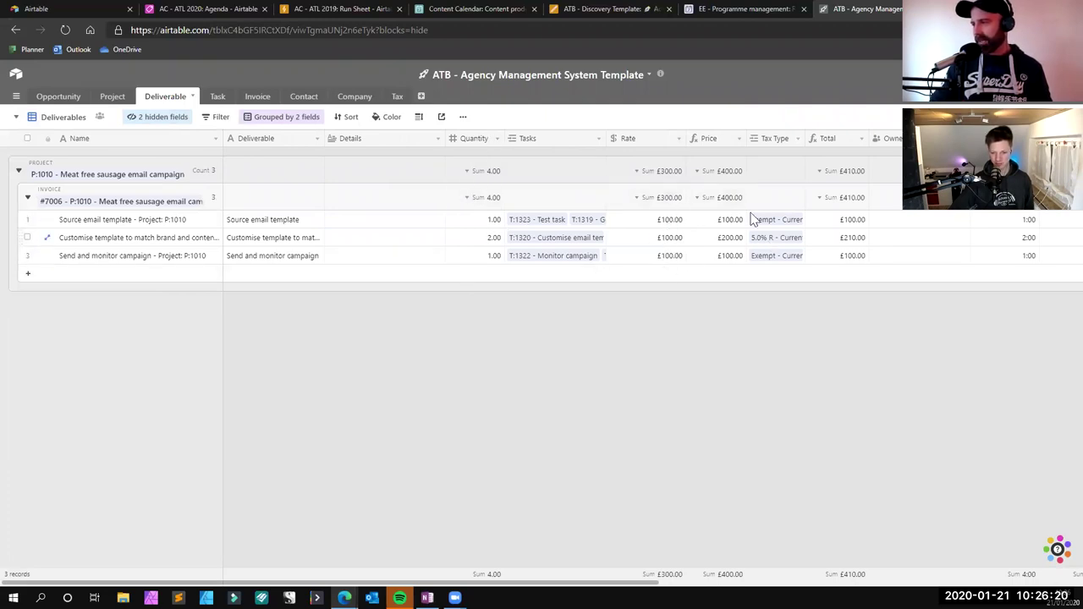
pyautogui.click(495, 244)
pyautogui.click(682, 245)
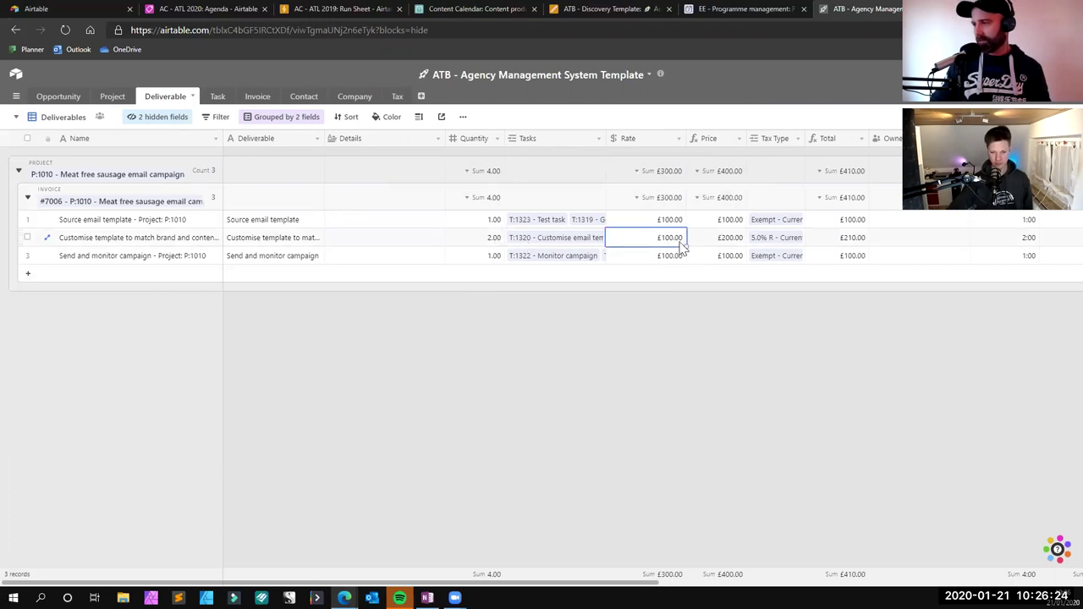
pyautogui.click(727, 245)
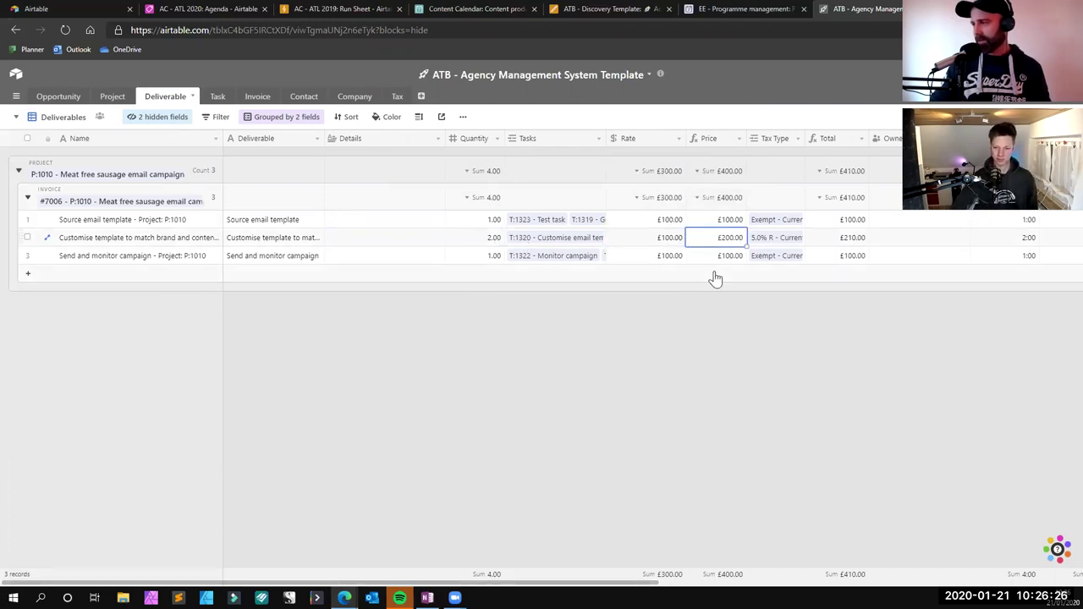
pyautogui.click(768, 245)
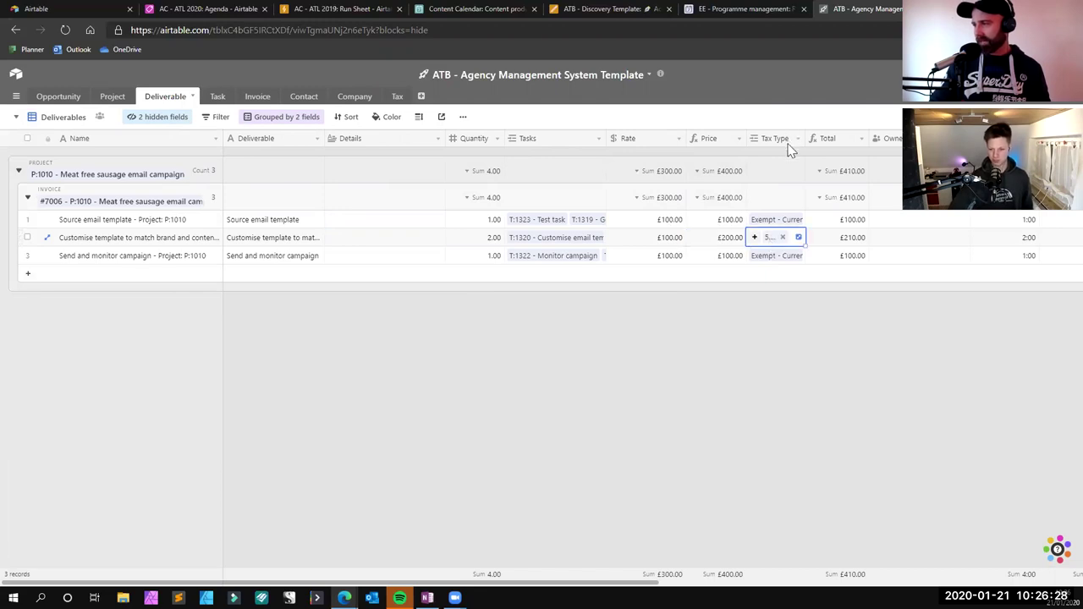
# Step: Inspect the formula behind the deliverables' Total field and leave the field settings without saving
pyautogui.rightClick(832, 140)
pyautogui.click(844, 159)
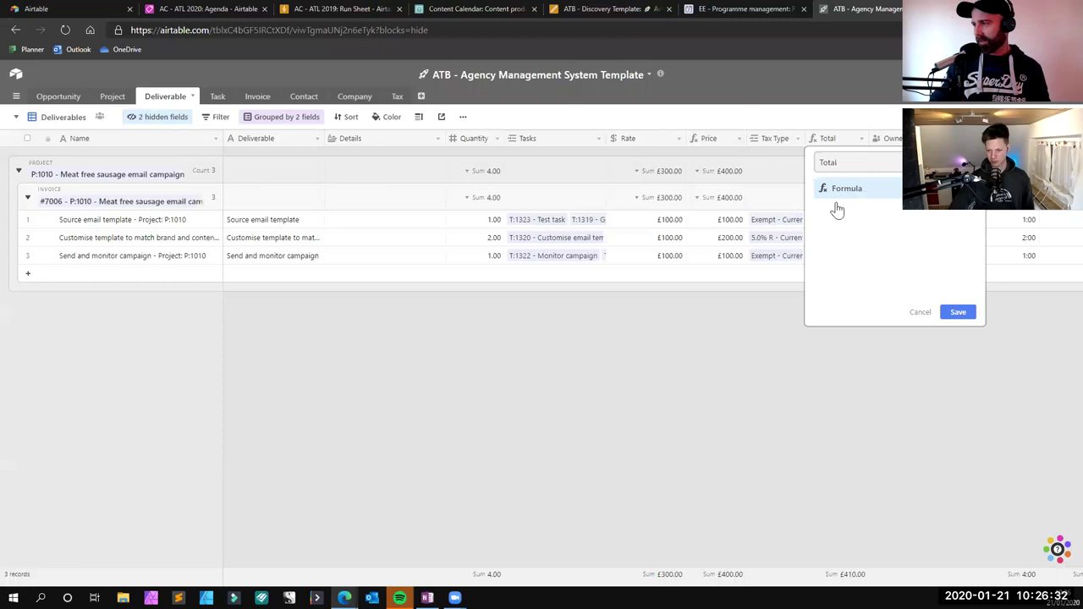
pyautogui.moveTo(942, 283); pyautogui.dragTo(808, 289)
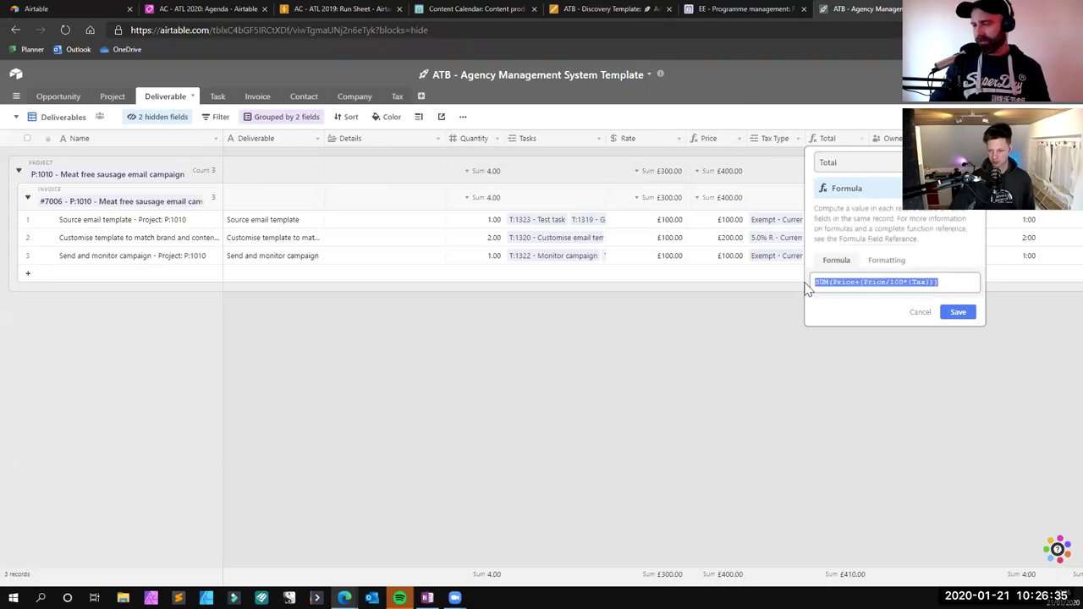
pyautogui.click(917, 314)
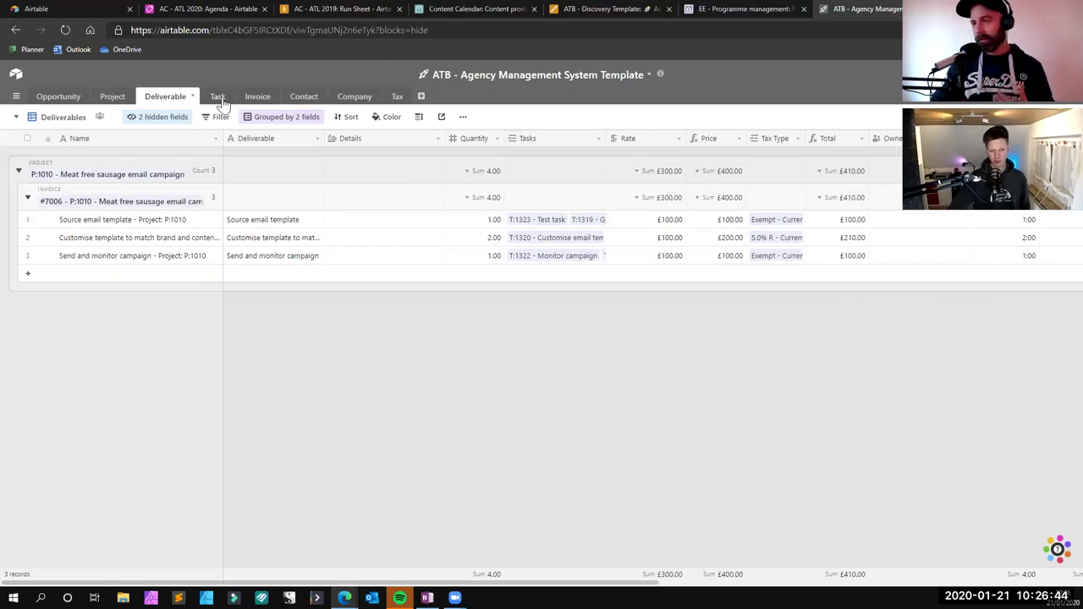
# Step: Return to the Invoice table, inspect its Sub total and Total values, and look at the Sub total field's options
pyautogui.click(253, 97)
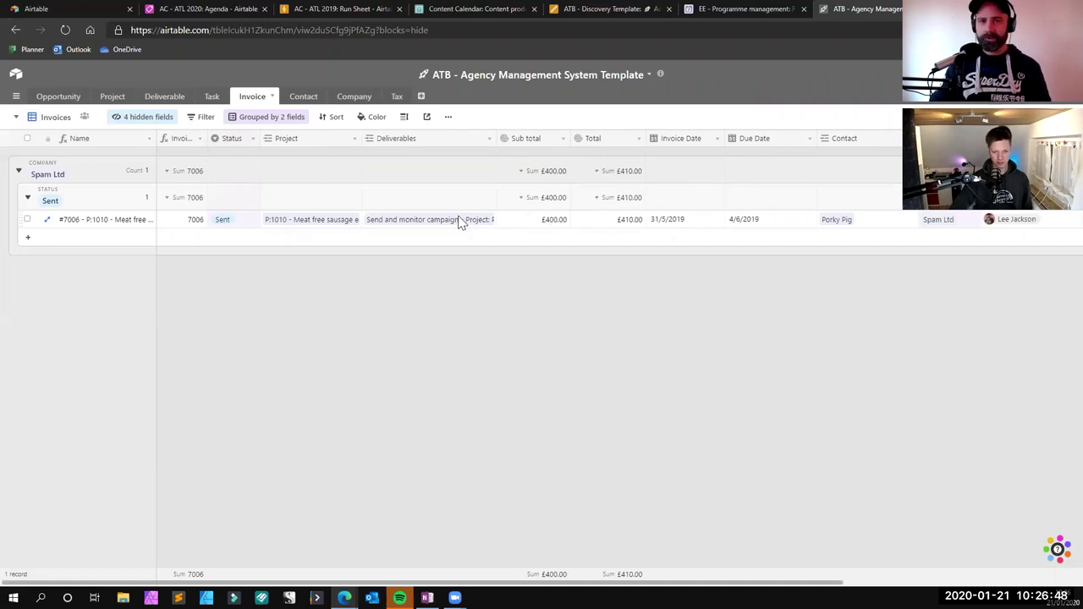
pyautogui.click(558, 224)
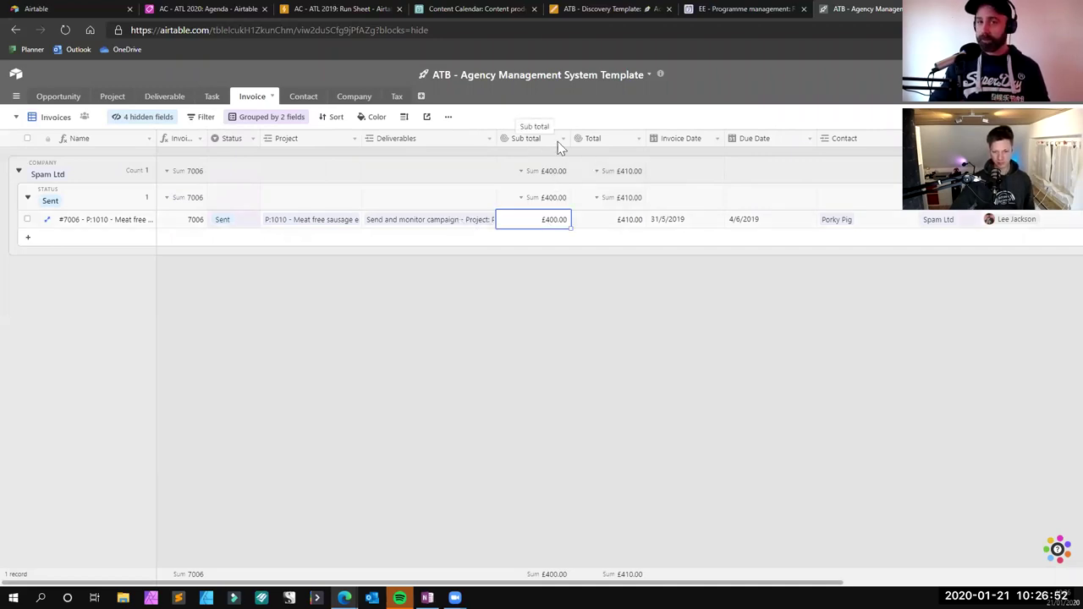
pyautogui.press('Right')
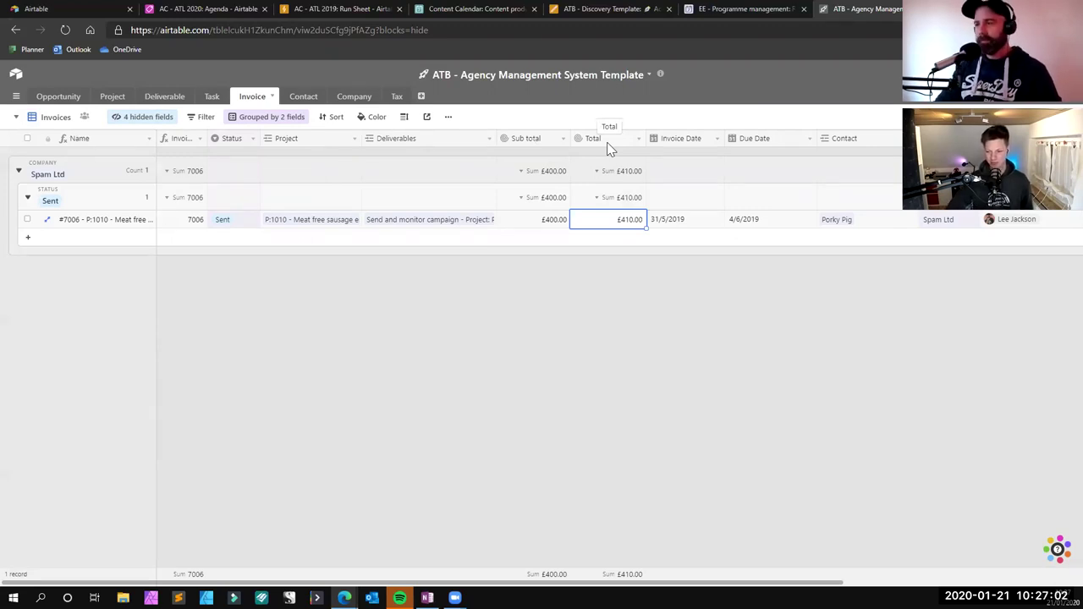
pyautogui.rightClick(533, 145)
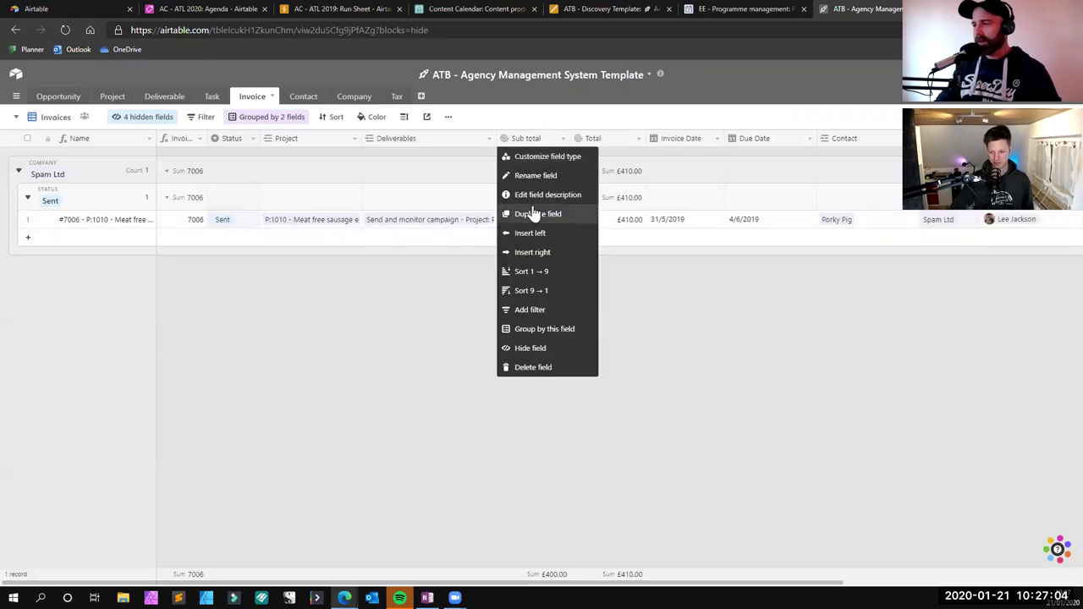
pyautogui.click(544, 118)
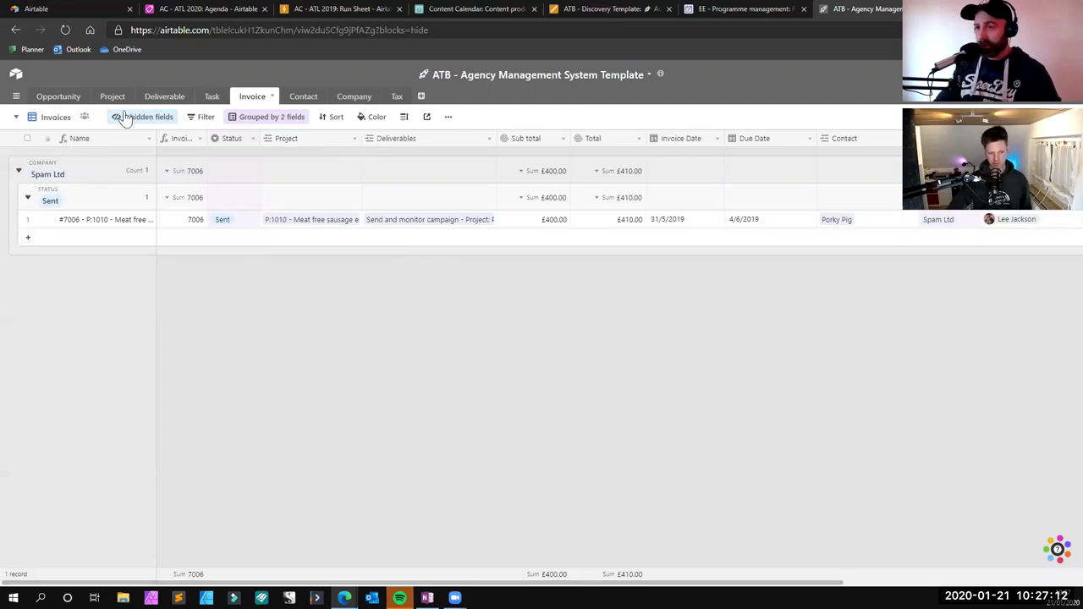
# Step: Look at the Invoice table's grouping settings and available views, and return to the Opportunity table
pyautogui.click(263, 120)
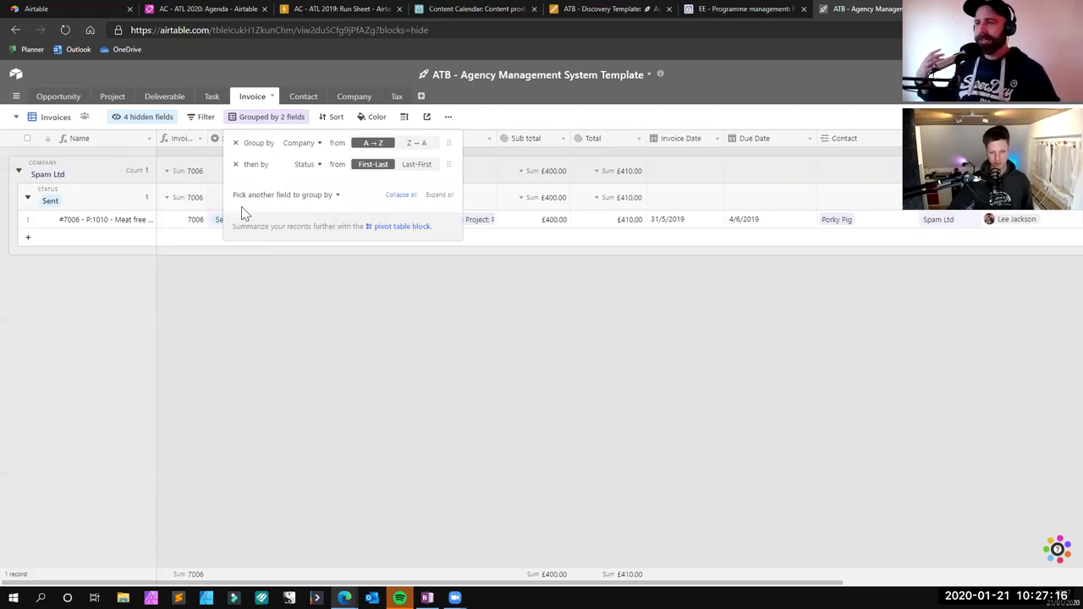
pyautogui.click(61, 117)
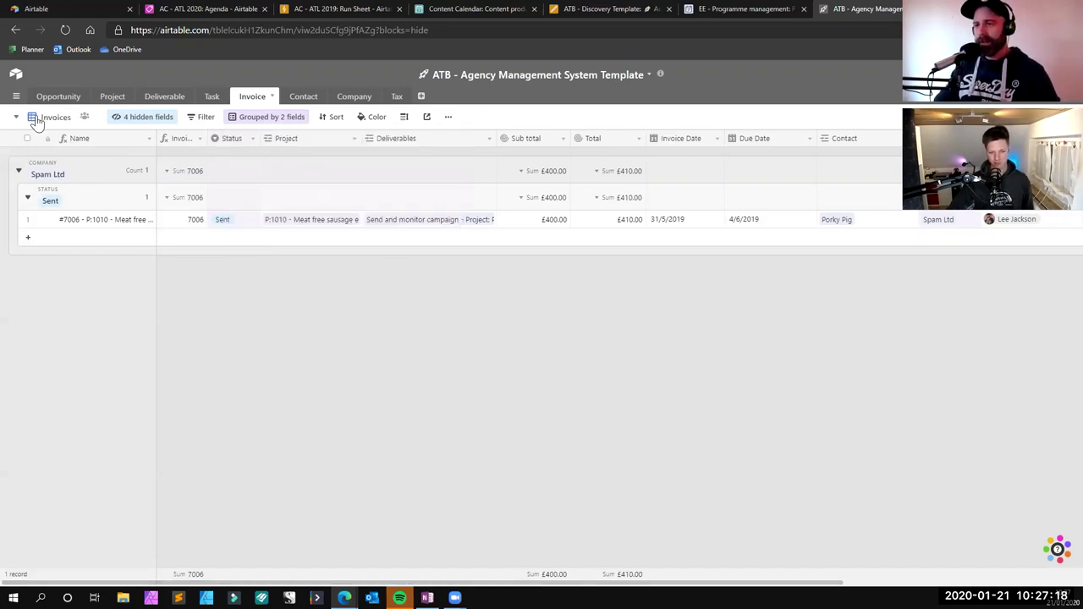
pyautogui.click(53, 122)
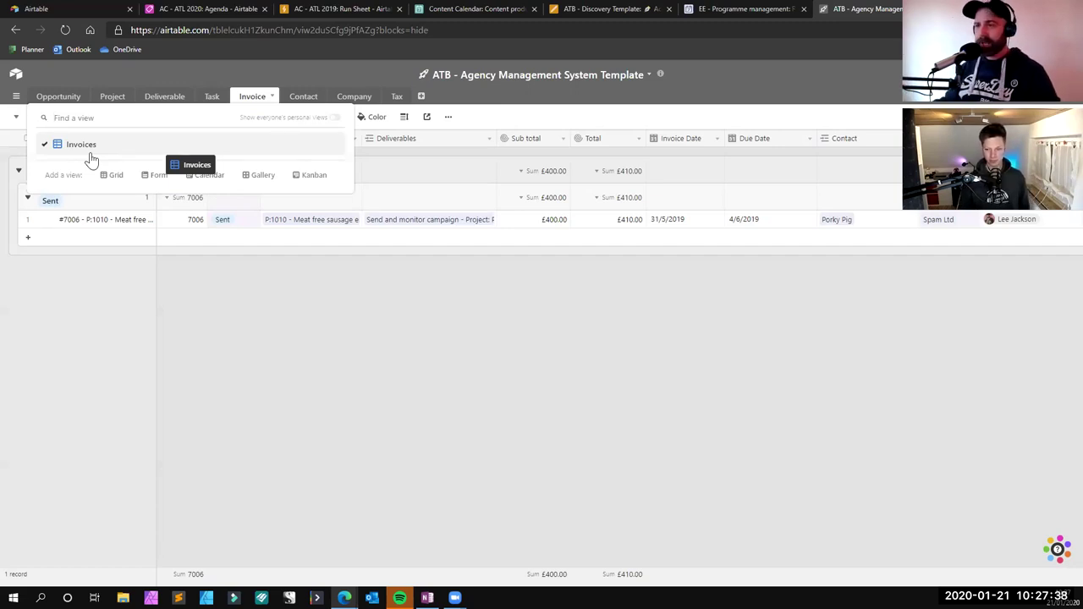
pyautogui.click(59, 99)
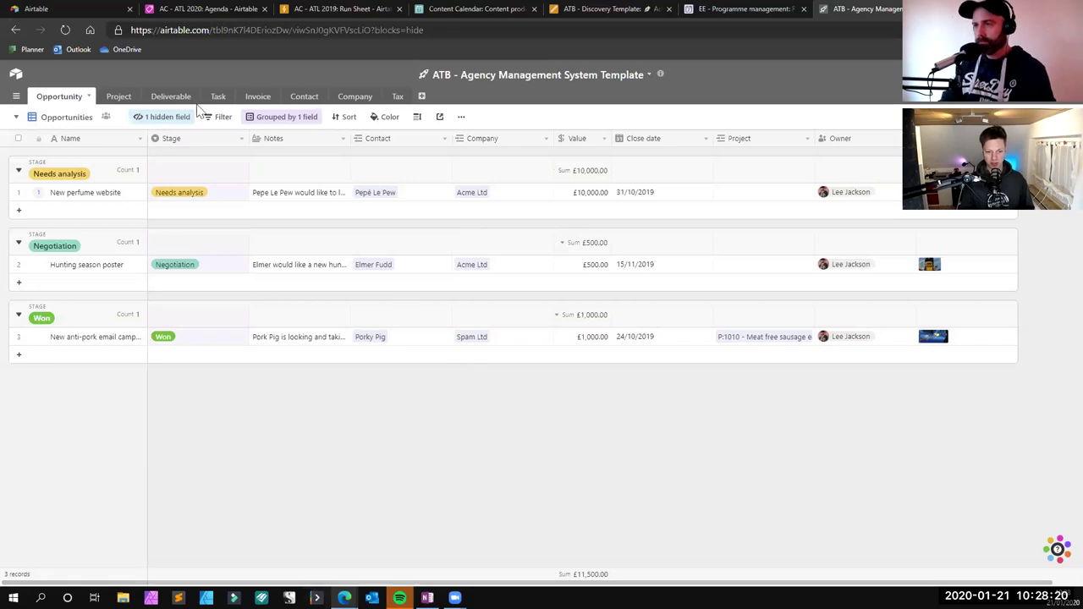
# Step: Create a Calendar view in the Task table that places the tasks by the Date field
pyautogui.click(218, 96)
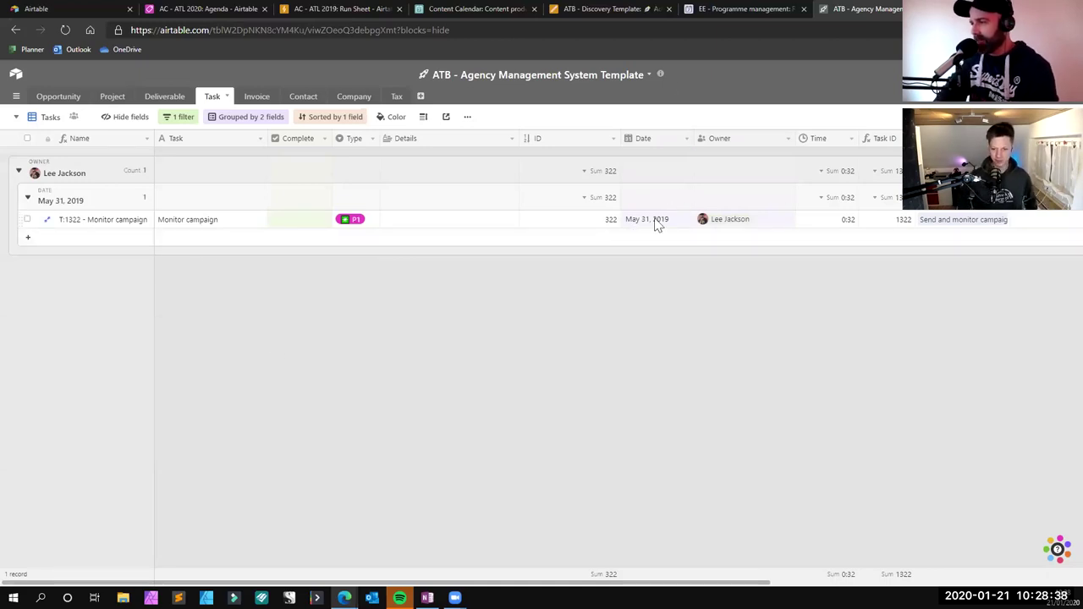
pyautogui.click(44, 119)
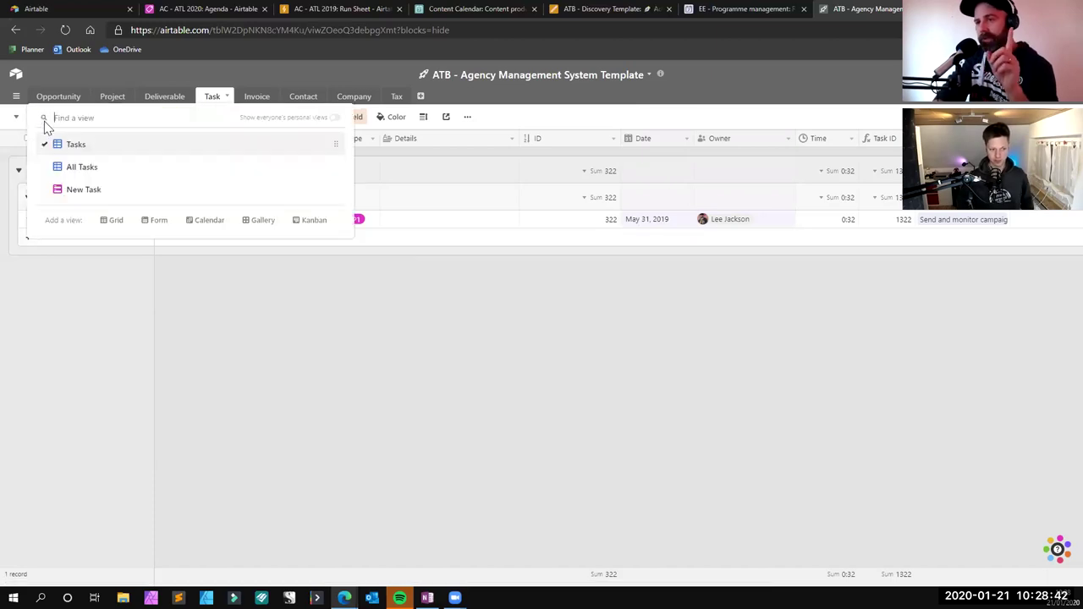
pyautogui.click(195, 226)
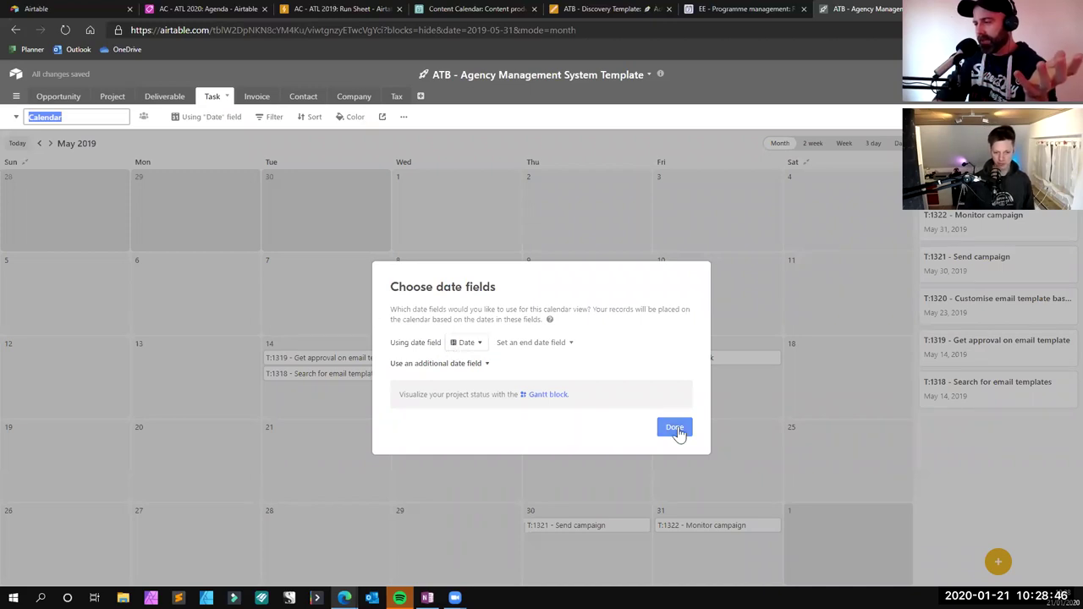
pyautogui.click(675, 428)
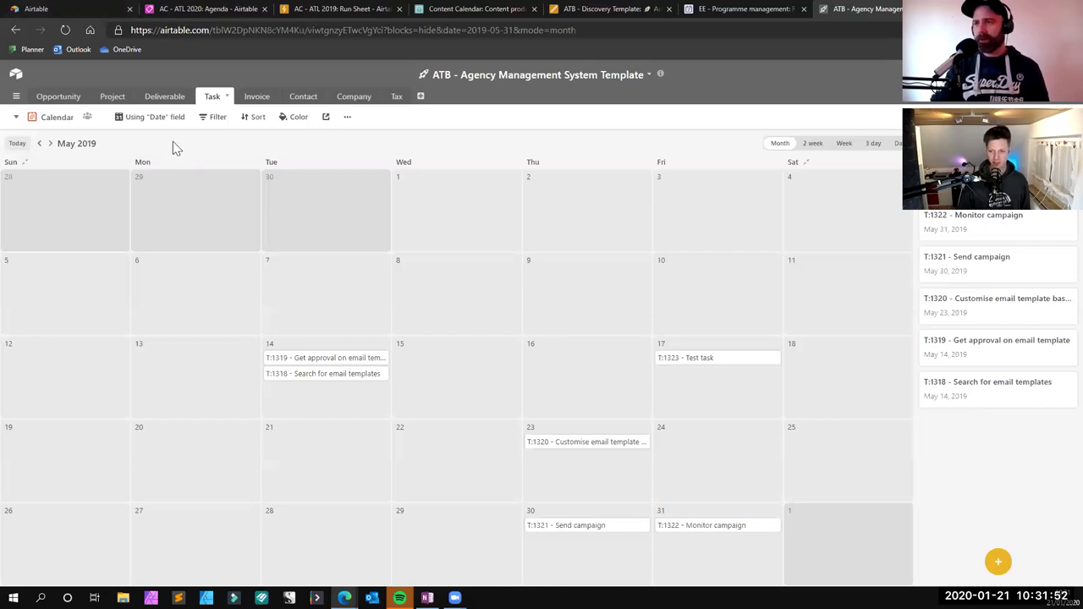
# Step: Switch to the Airtable home page listing all bases and open the AC - Content base
pyautogui.click(103, 9)
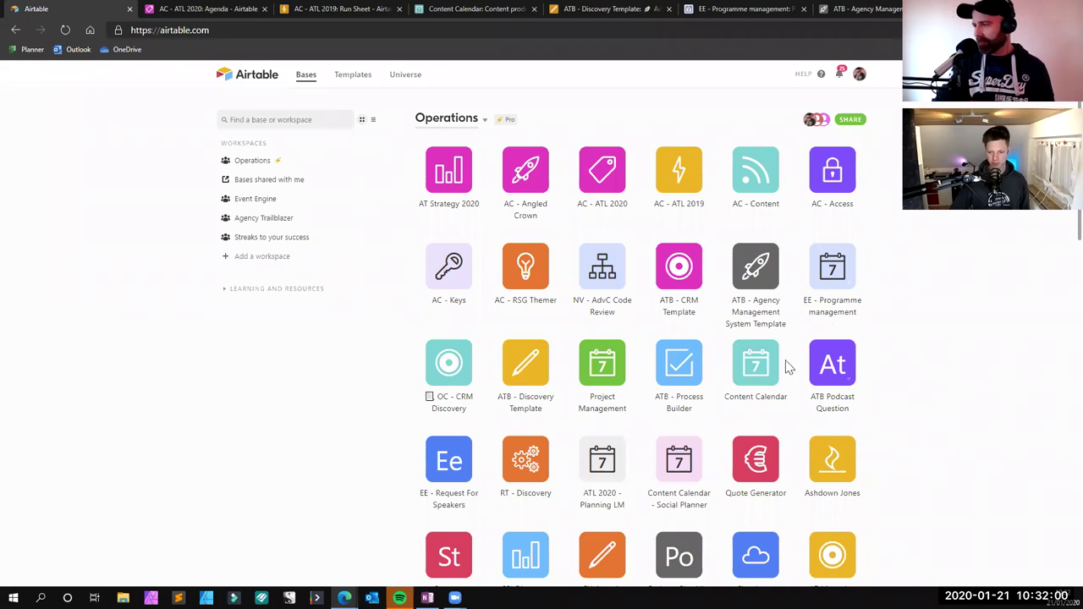
pyautogui.click(772, 176)
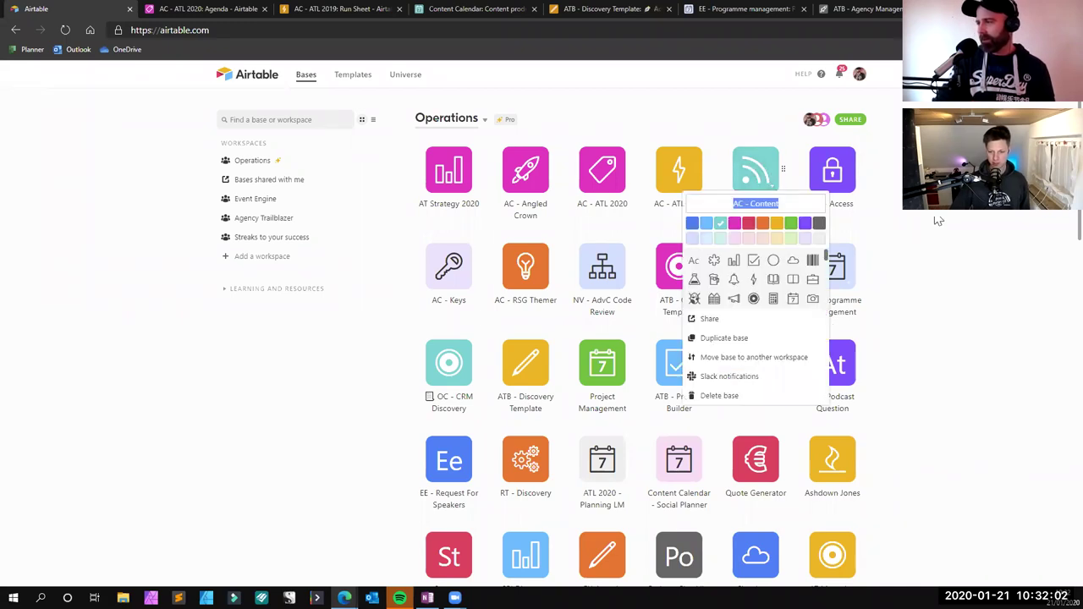
pyautogui.click(773, 175)
pyautogui.click(771, 173)
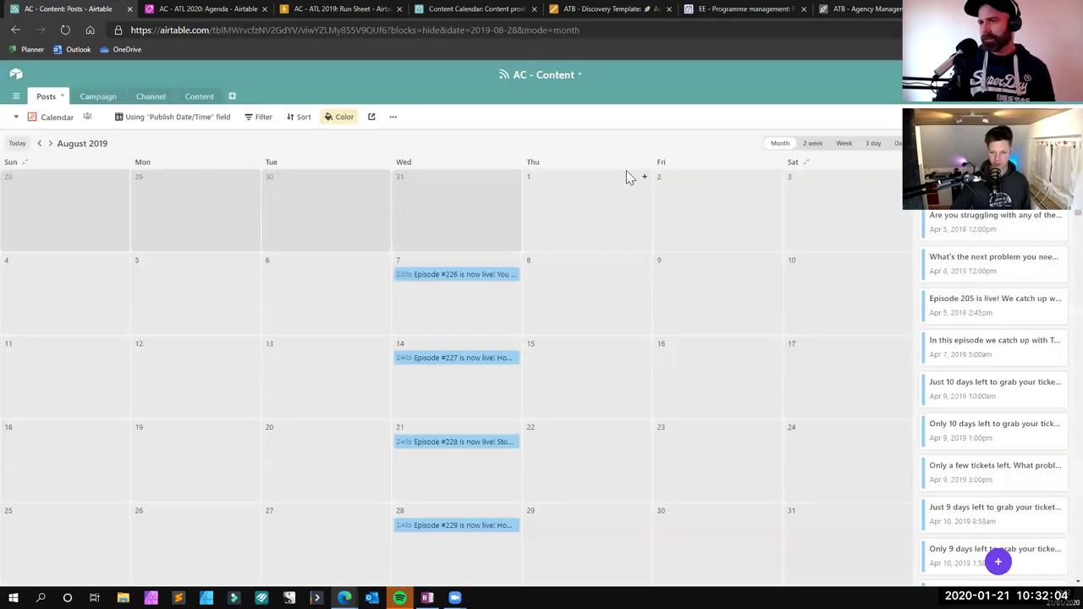